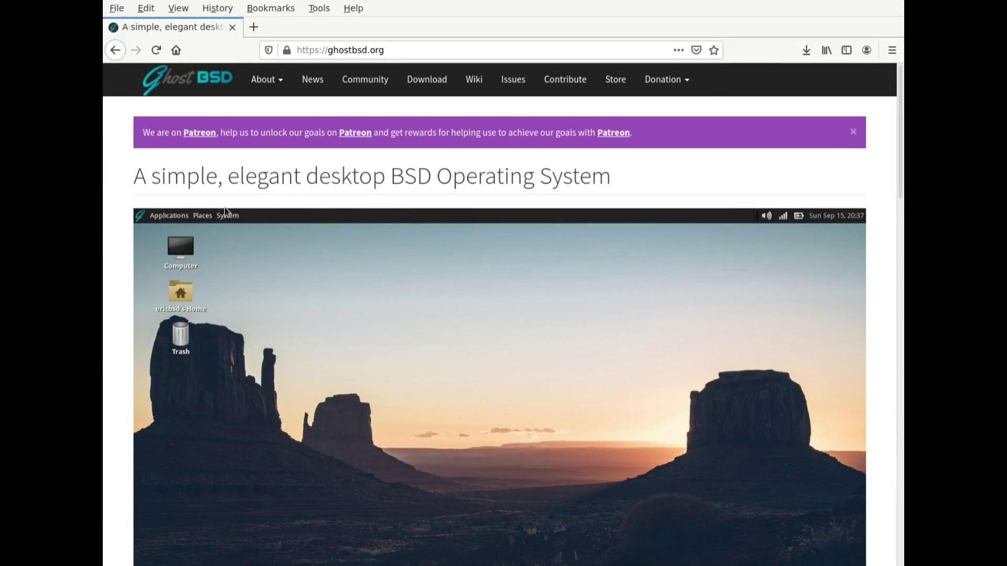
Open the GhostBSD download page and select the XFCE release's sha256 checksum.
click(418, 83)
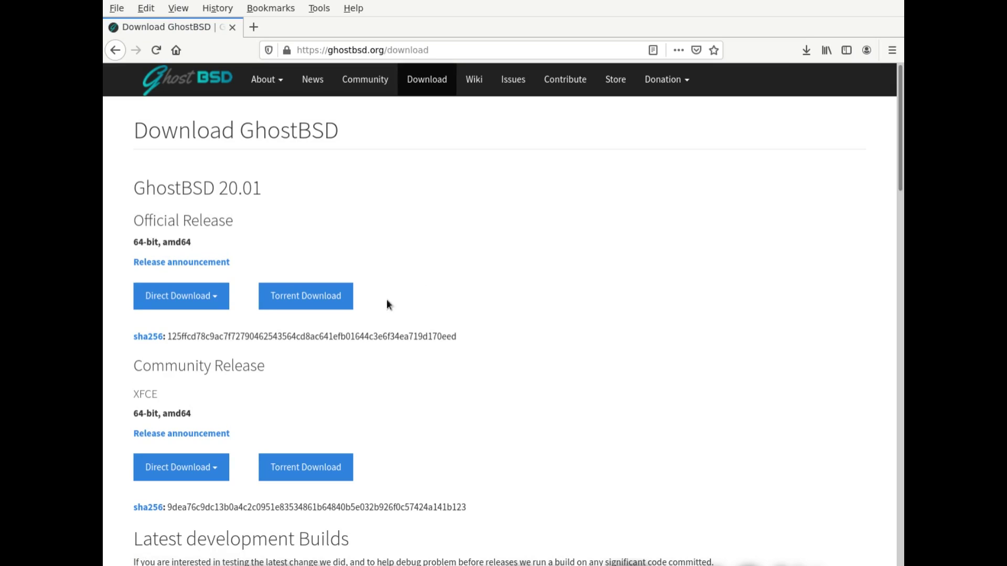
scroll(284, 412, down, 3)
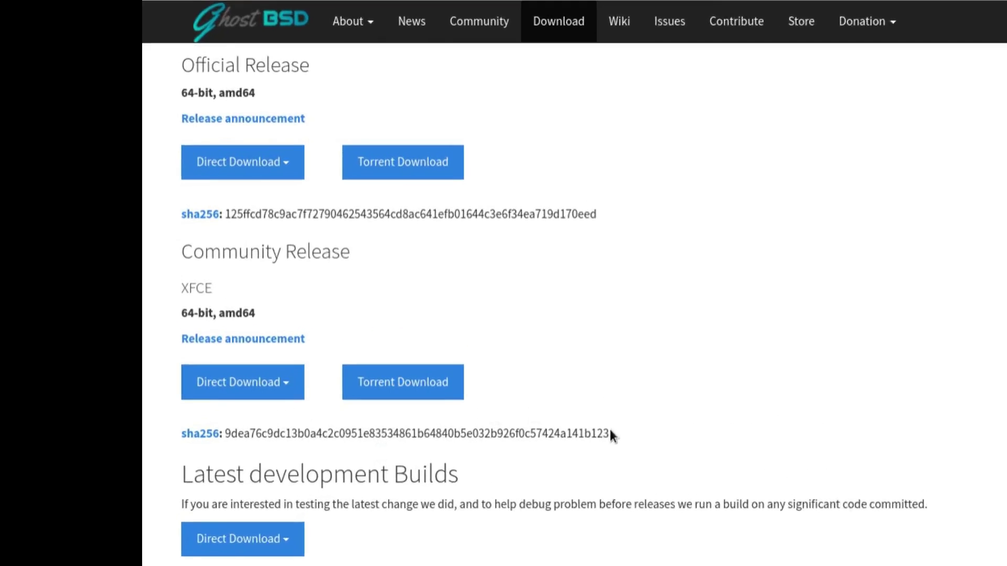
drag(465, 400, 139, 400)
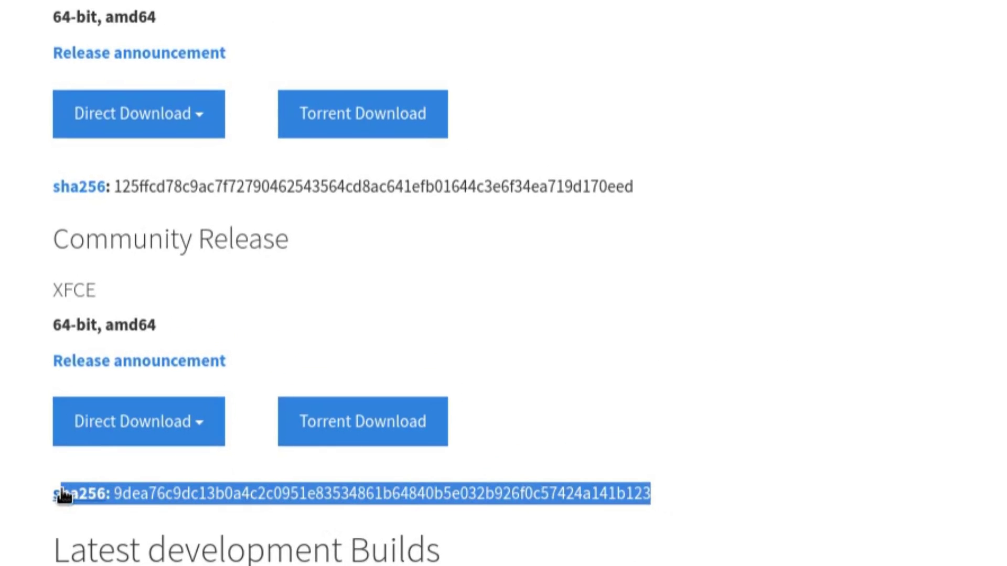
drag(63, 496, 42, 494)
Clear the selection and download the XFCE image from the France mirror.
click(358, 522)
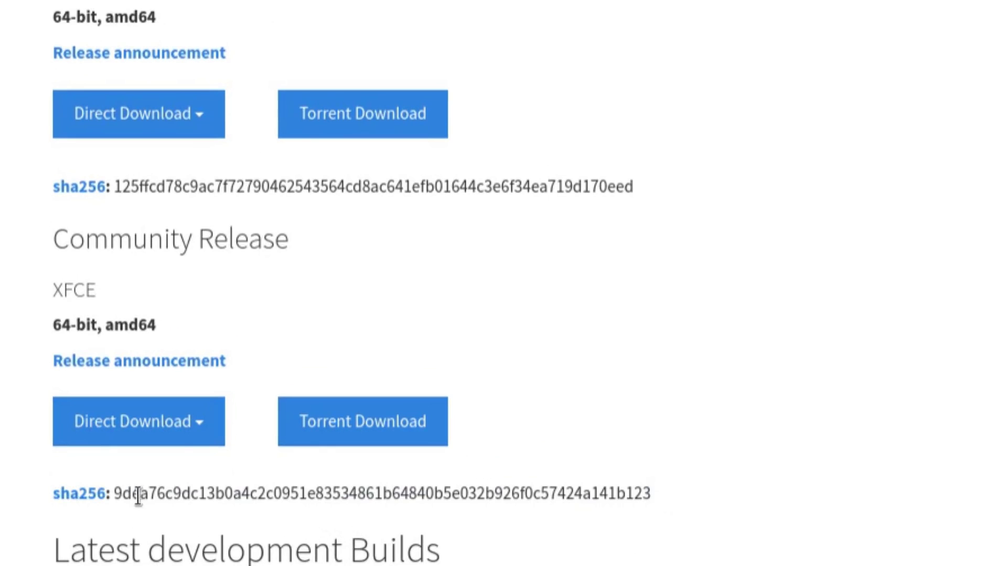
click(145, 430)
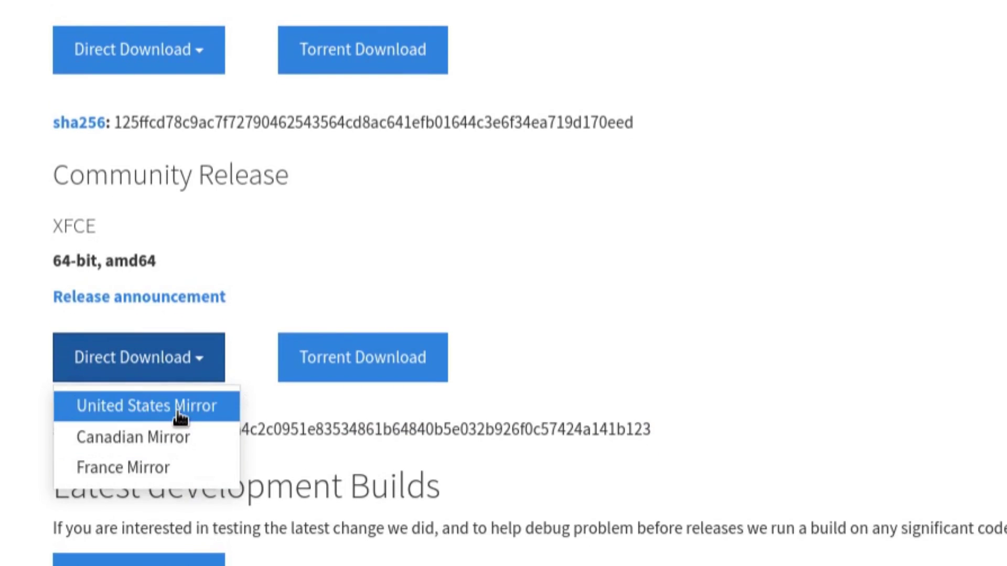
click(167, 468)
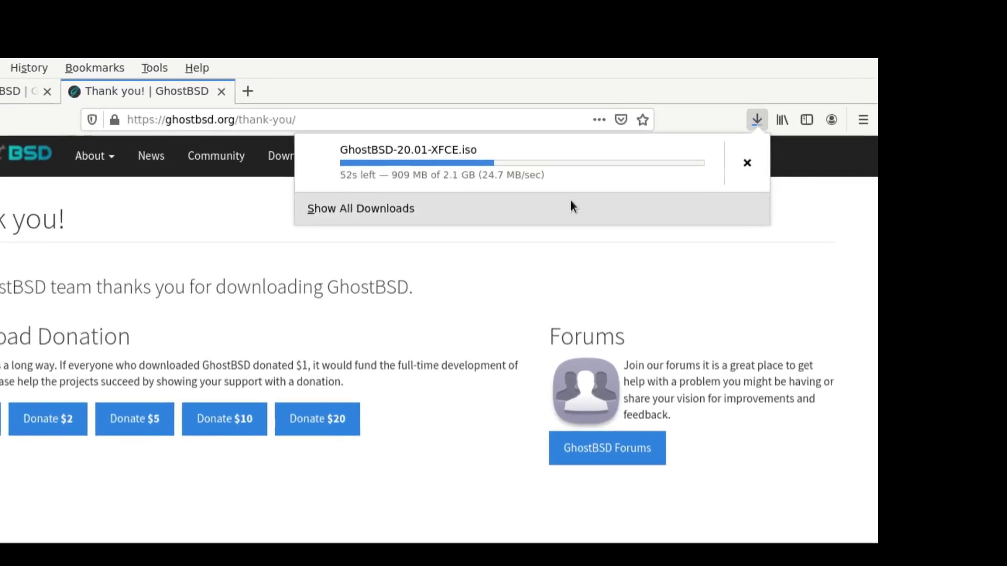
Dismiss the downloads panel and donate $2 to GhostBSD through PayPal.
key(Escape)
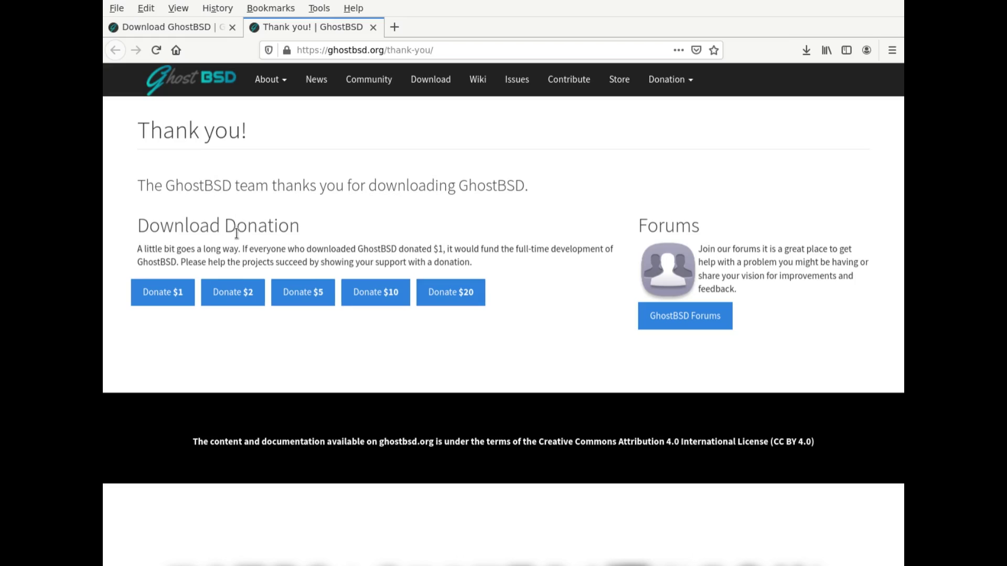
click(237, 297)
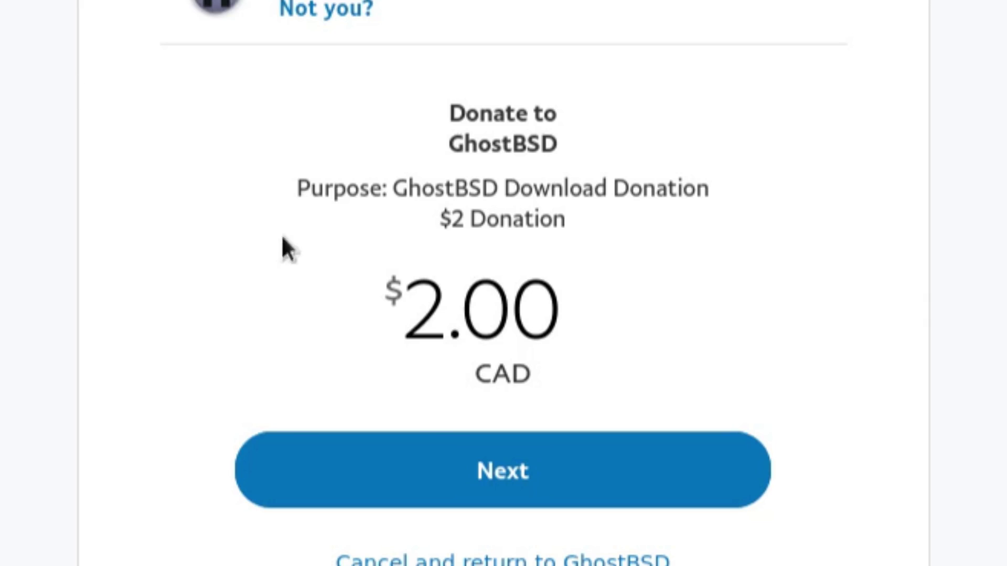
click(436, 445)
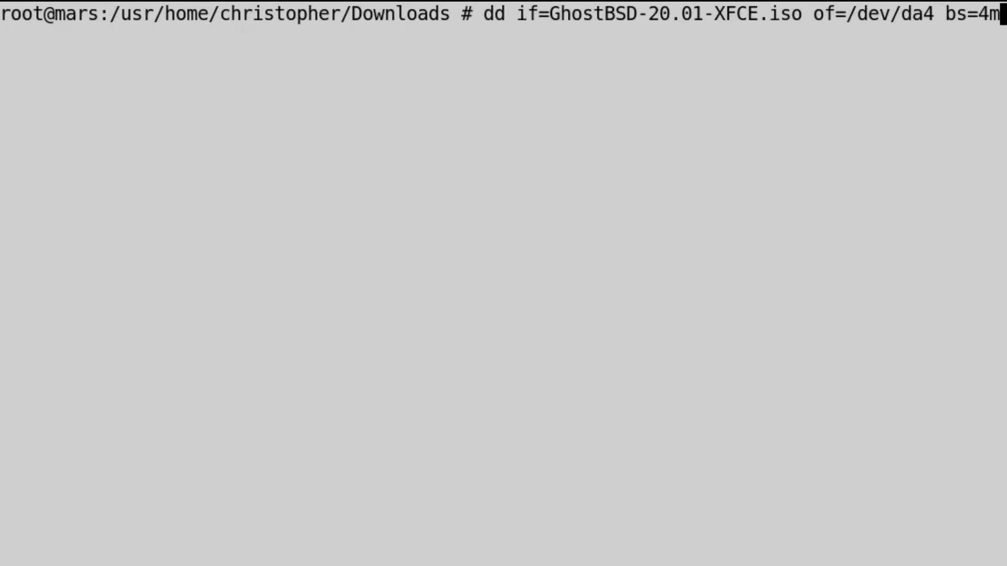
Run dd to write GhostBSD-20.01-XFCE.iso to /dev/da4 with 4m blocks.
key(Return)
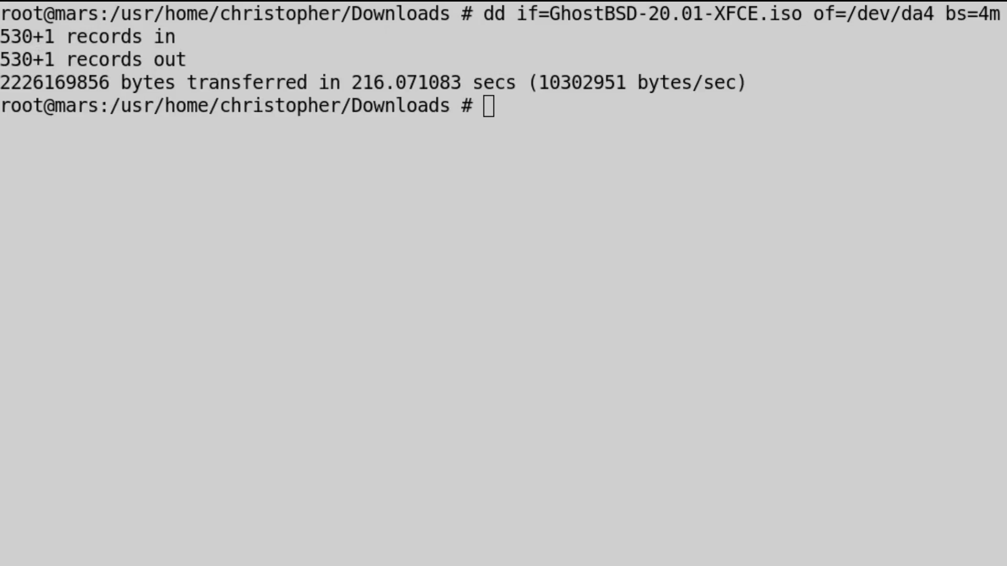
click(470, 244)
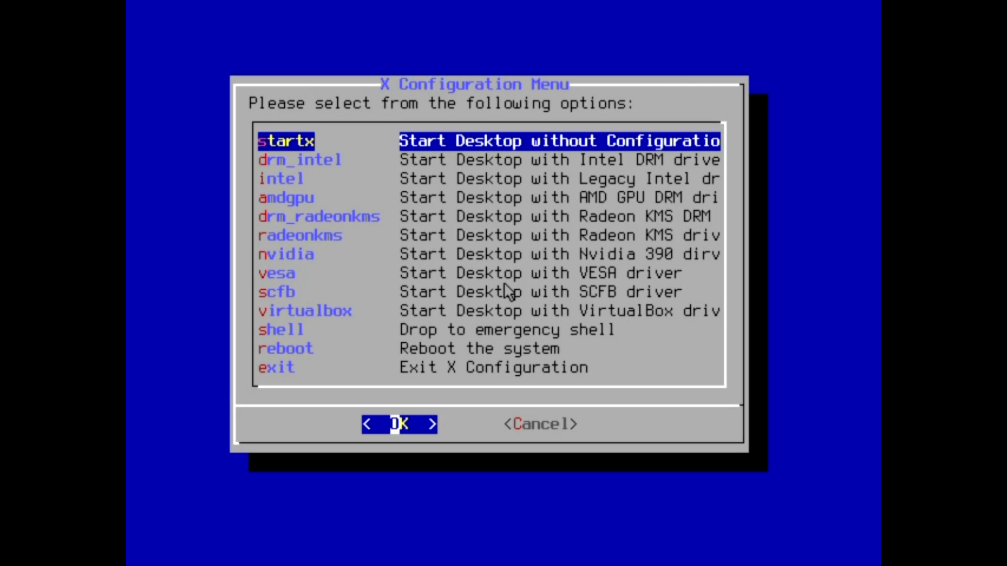
Move the X Configuration Menu selection down to the vesa driver.
key(Down)
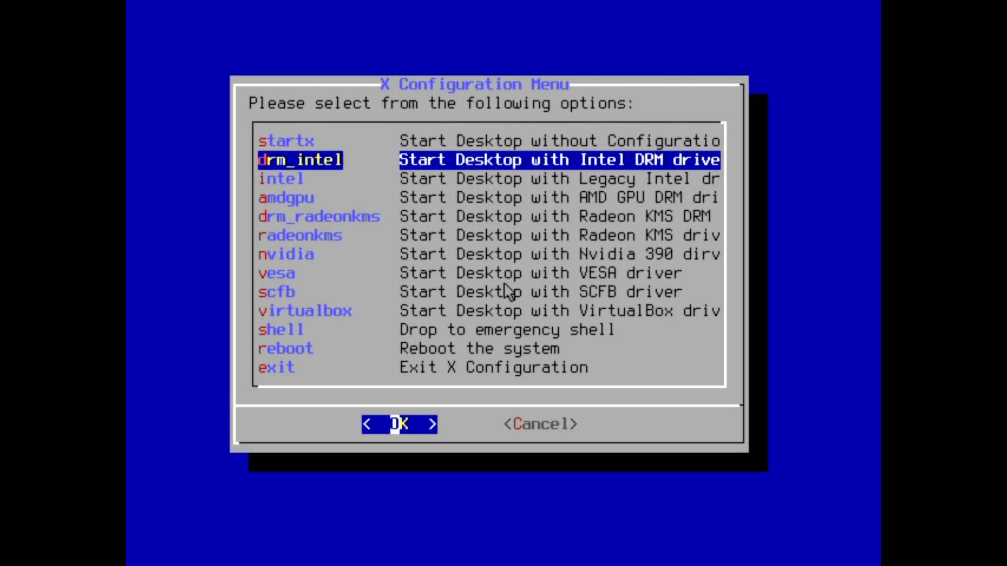
key(Down)
key(Down)
key(Down)
key(Down)
key(Down)
key(Down)
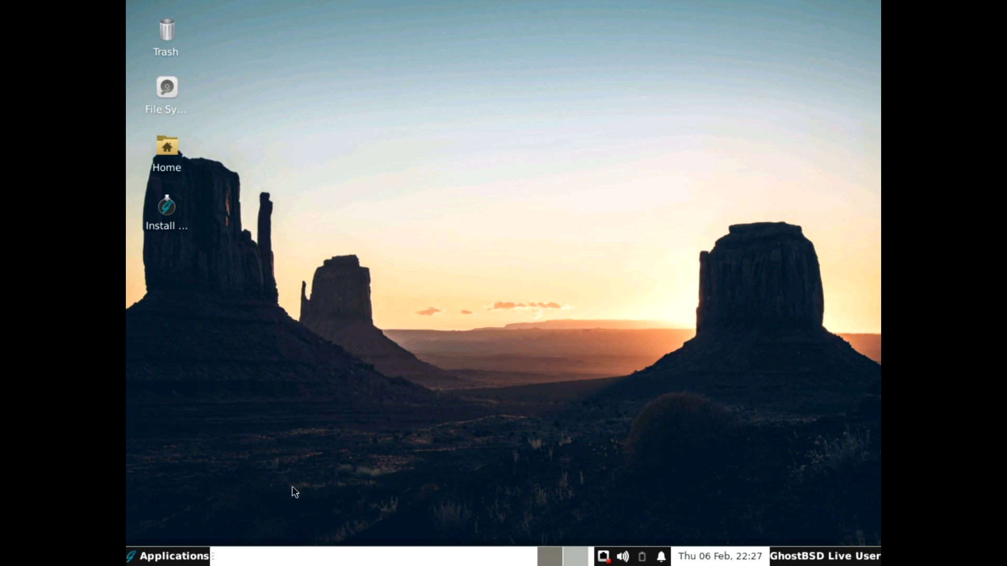
Join the pacman Wi-Fi network from the tray, entering its password.
click(604, 557)
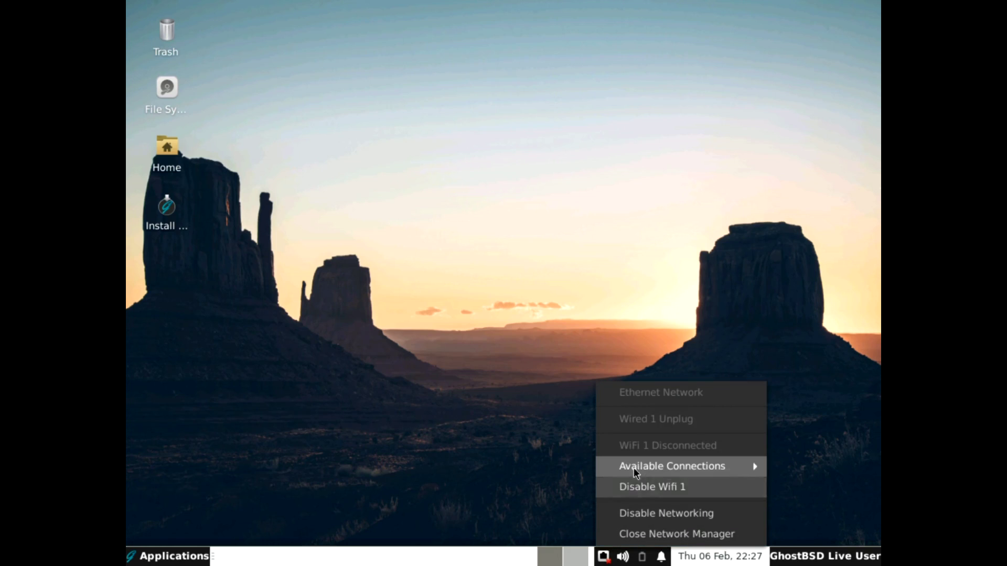
mouse_move(634, 464)
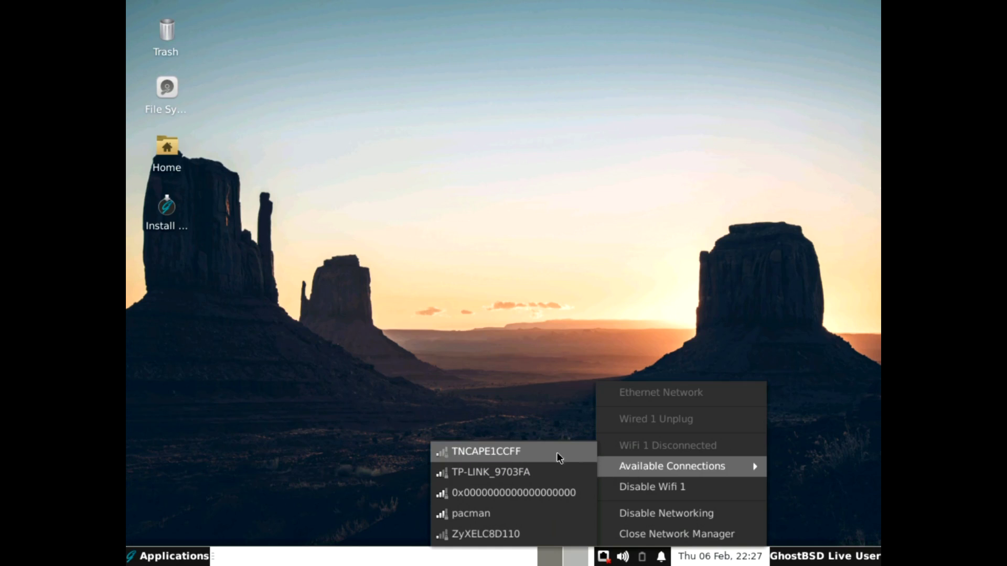
click(516, 512)
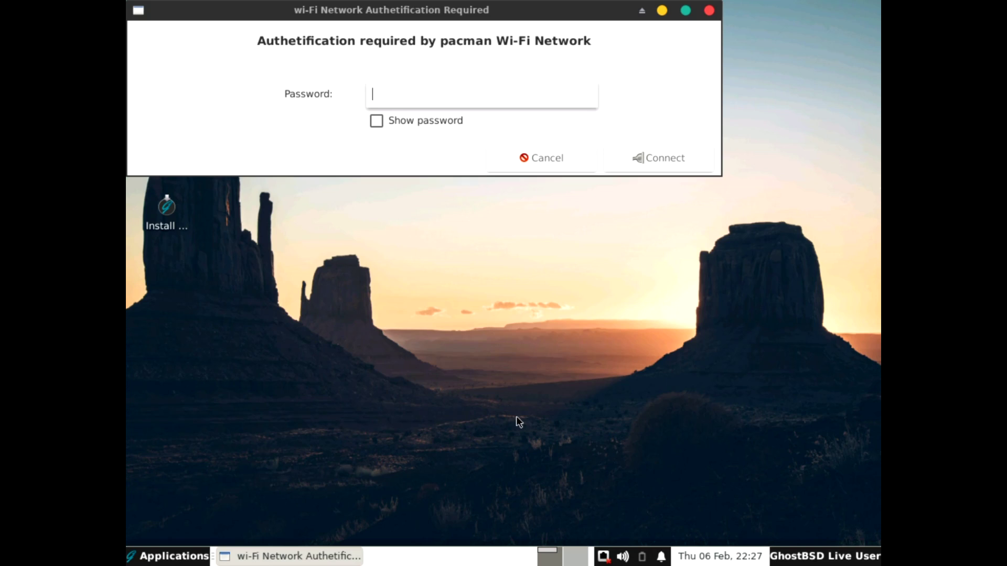
text(•••••••••)
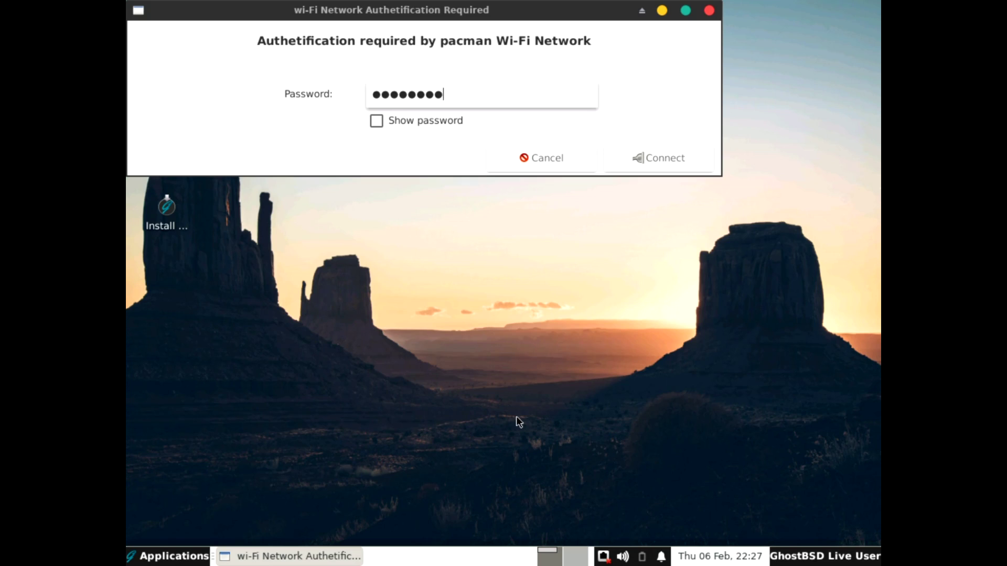
click(637, 166)
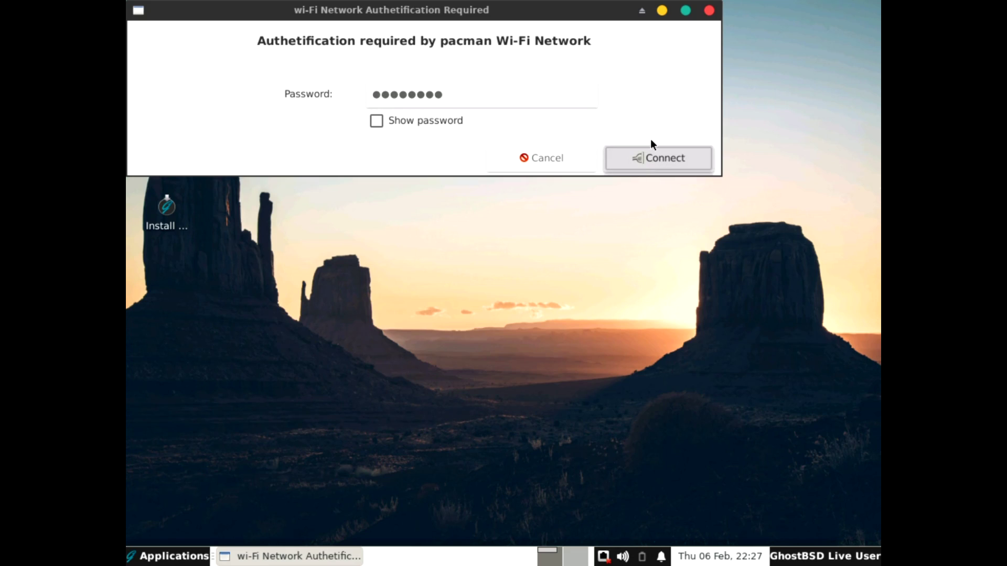
click(609, 148)
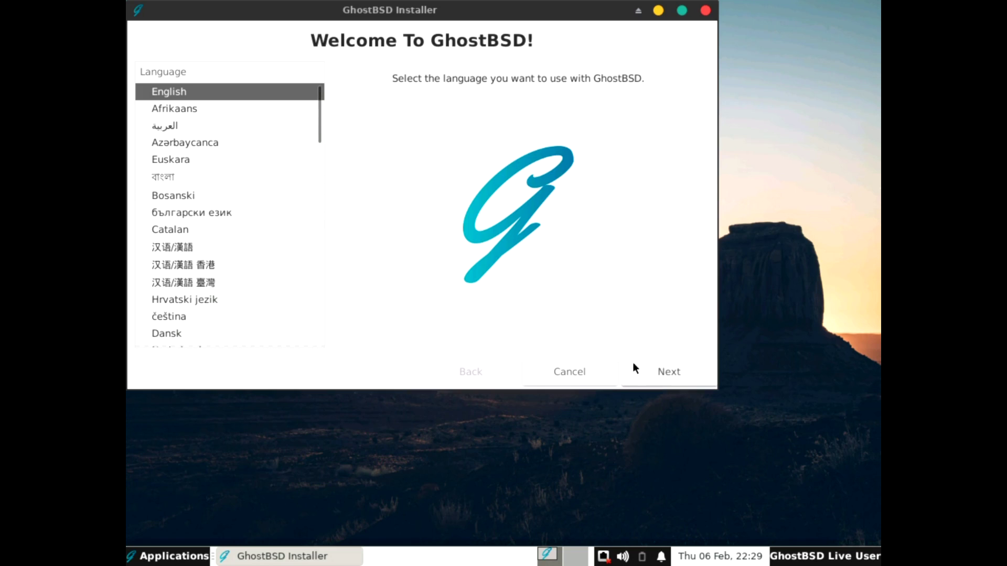
Keep English and choose the English (UK) keyboard layout.
click(662, 372)
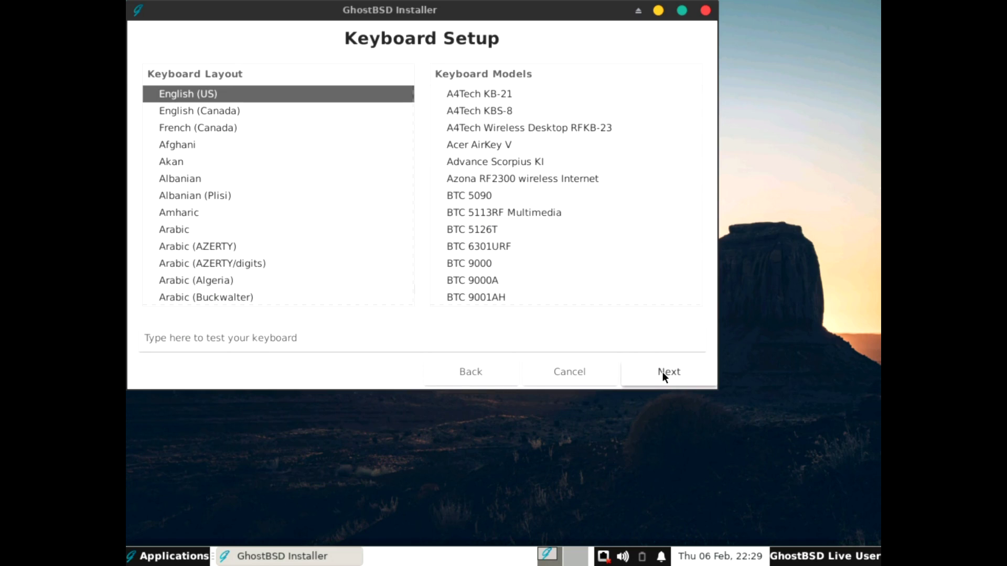
scroll(247, 253, down, 5)
scroll(247, 253, down, 12)
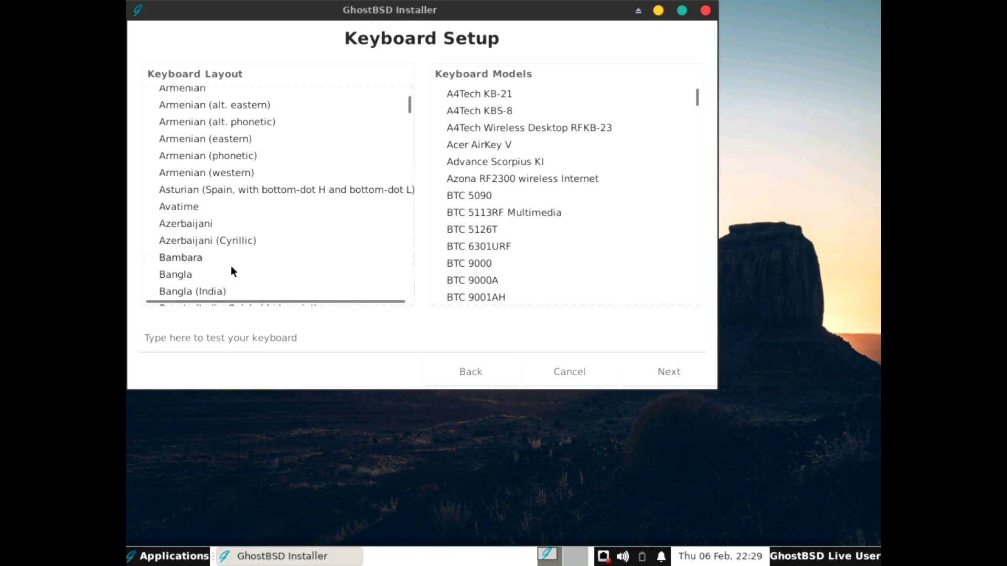
scroll(220, 273, down, 15)
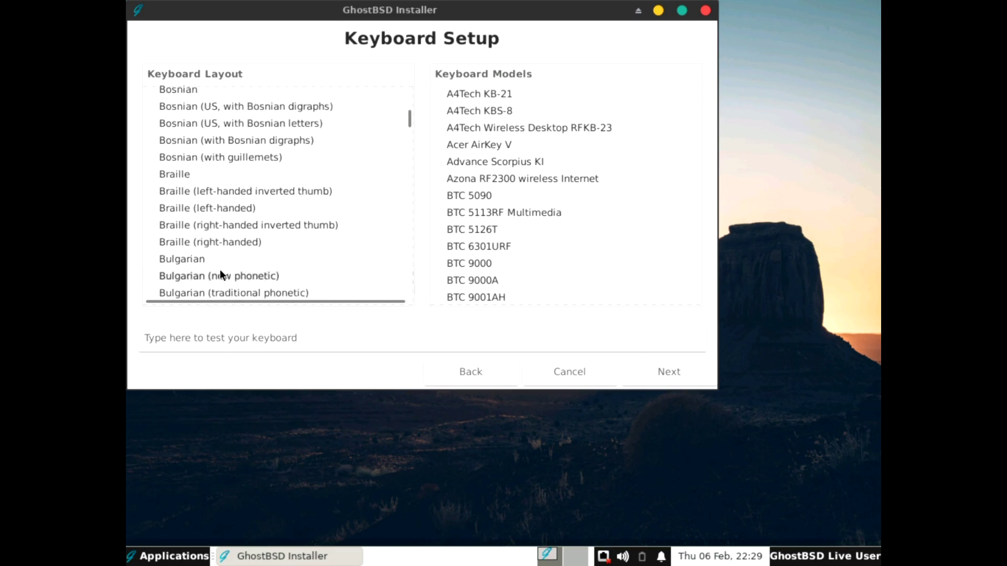
scroll(219, 270, down, 10)
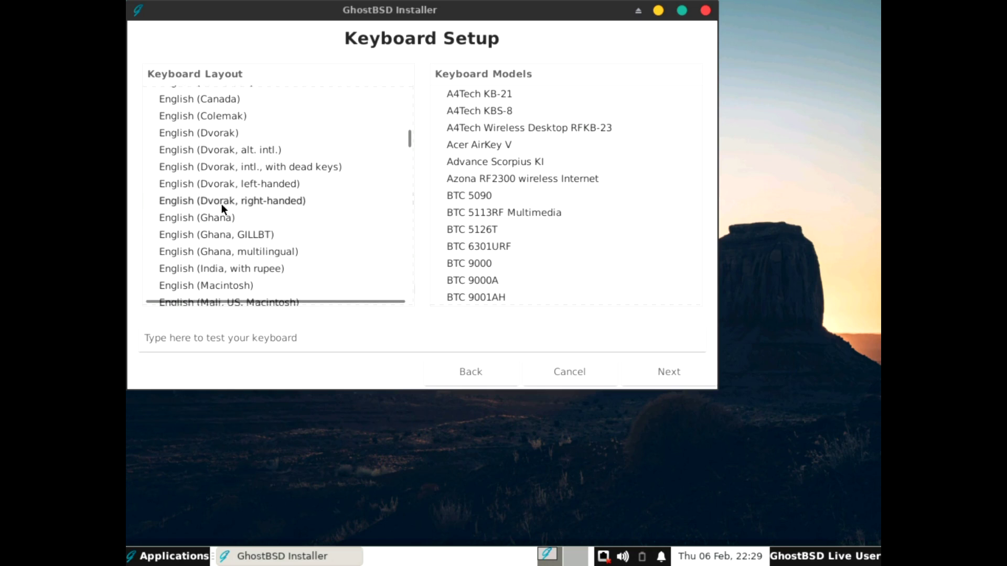
scroll(226, 215, down, 2)
click(212, 271)
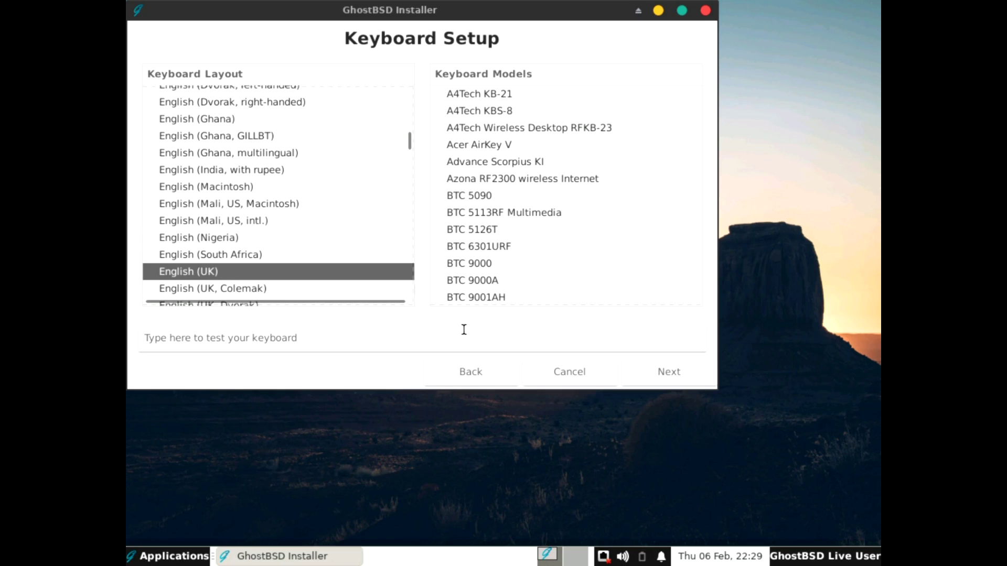
click(660, 372)
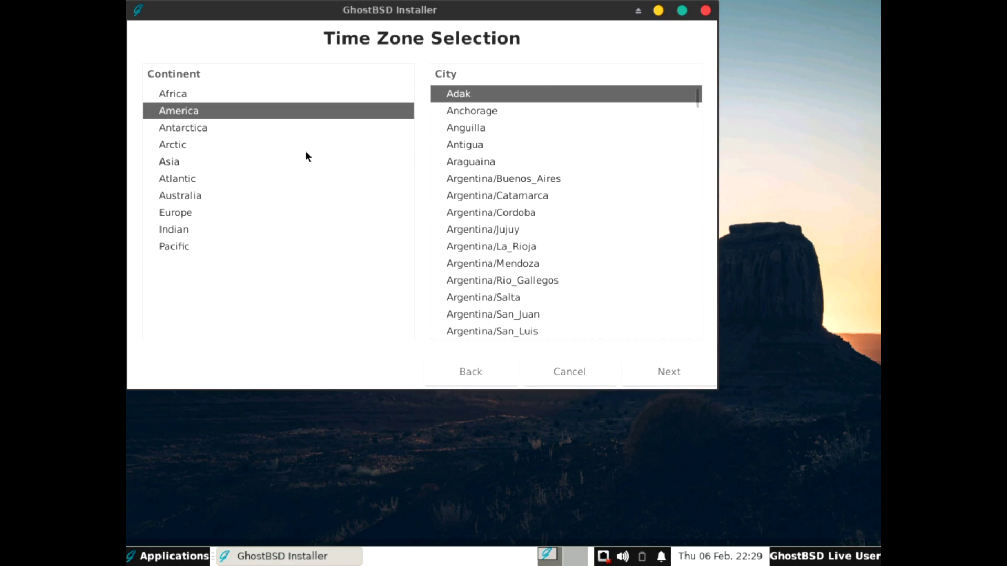
Set the time zone to Europe/London.
click(184, 212)
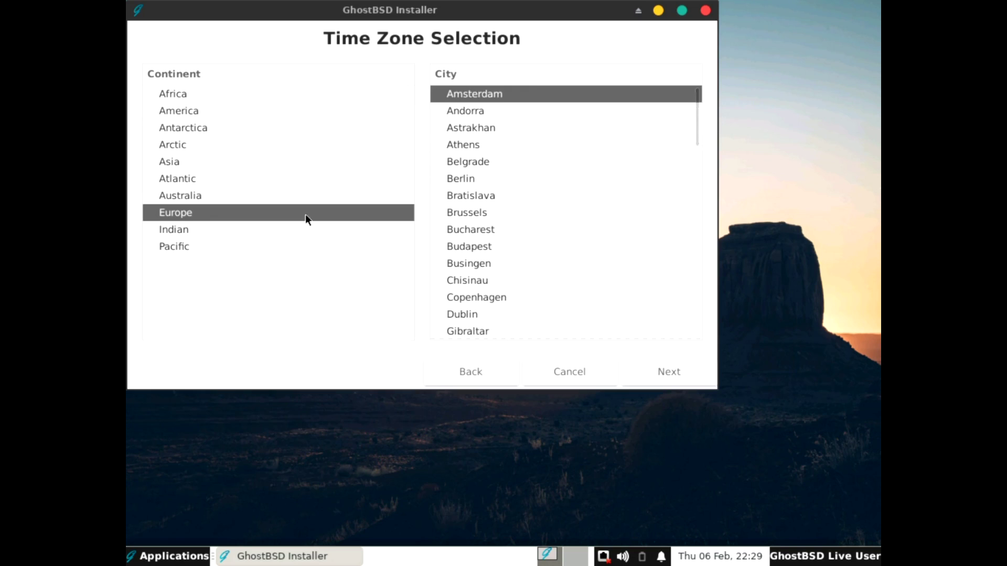
scroll(485, 250, down, 5)
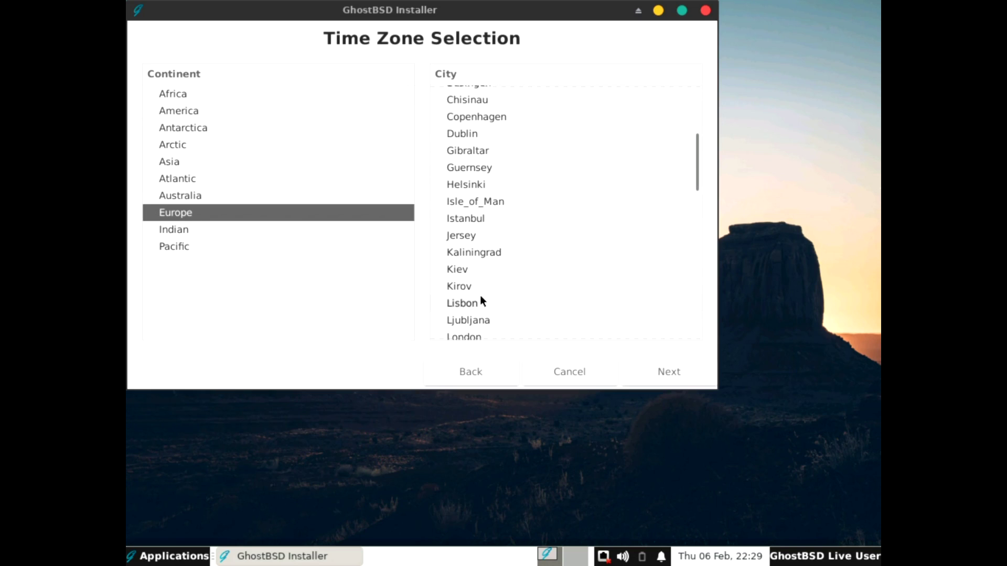
scroll(474, 322, down, 1)
click(477, 300)
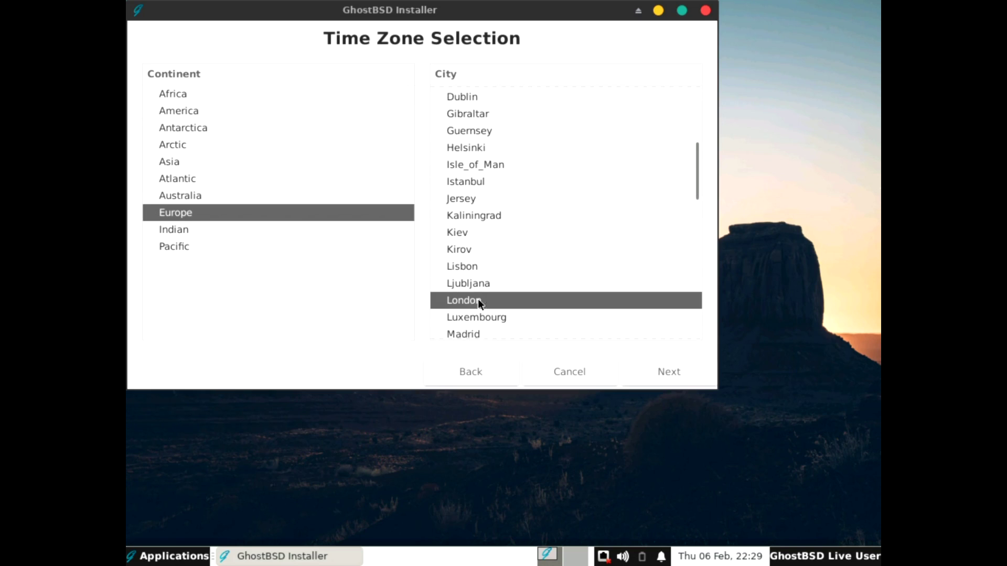
click(665, 369)
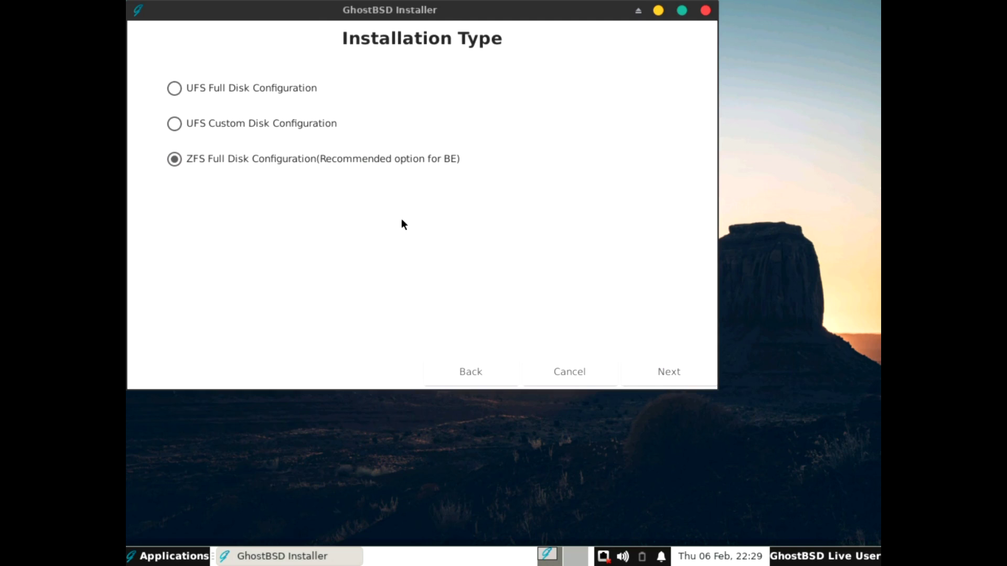
Choose a UFS full-disk install on ada0 with the BIOS loader.
click(173, 89)
click(671, 372)
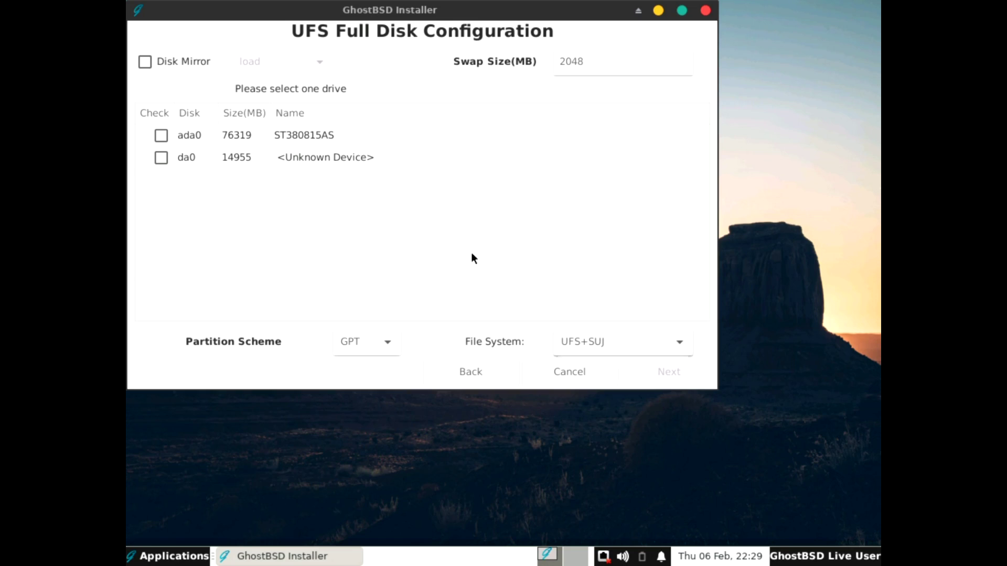
click(157, 136)
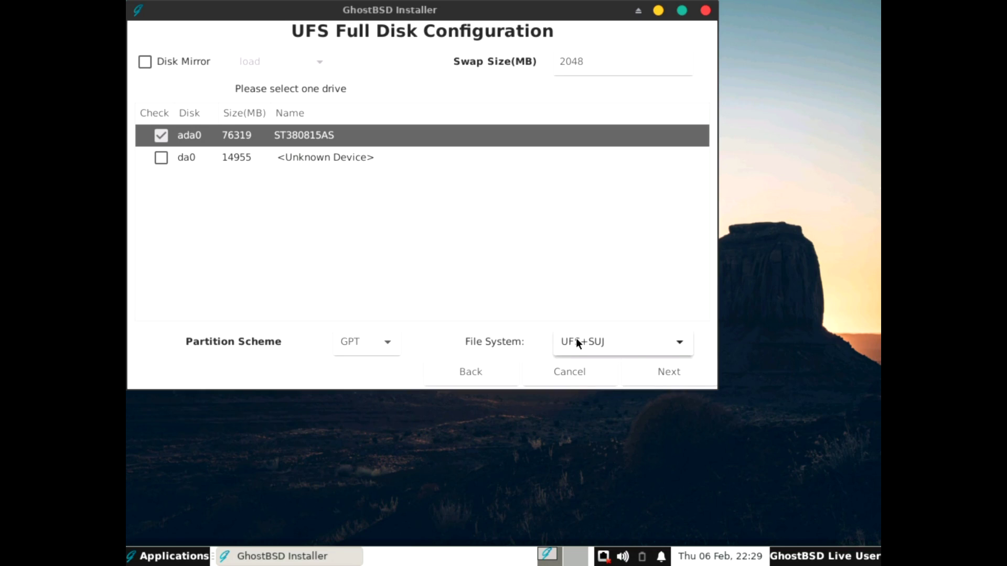
click(668, 371)
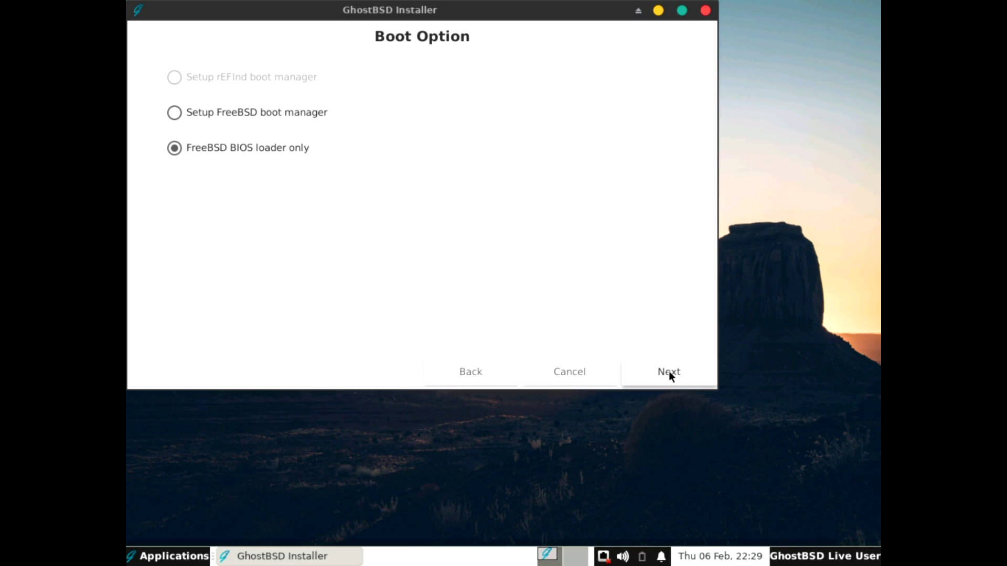
click(668, 370)
Enter and confirm the root password.
click(448, 132)
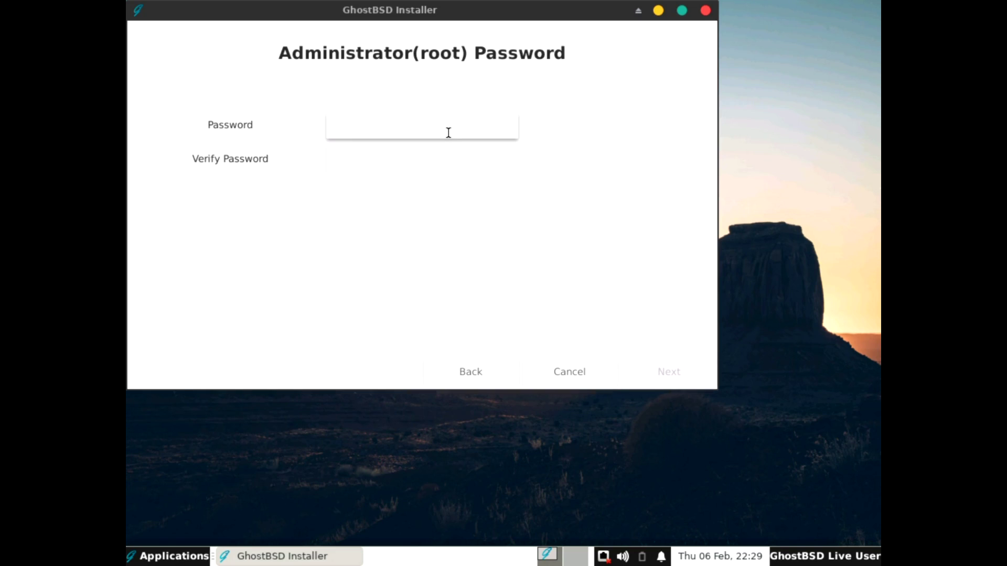
text(ghostbsd)
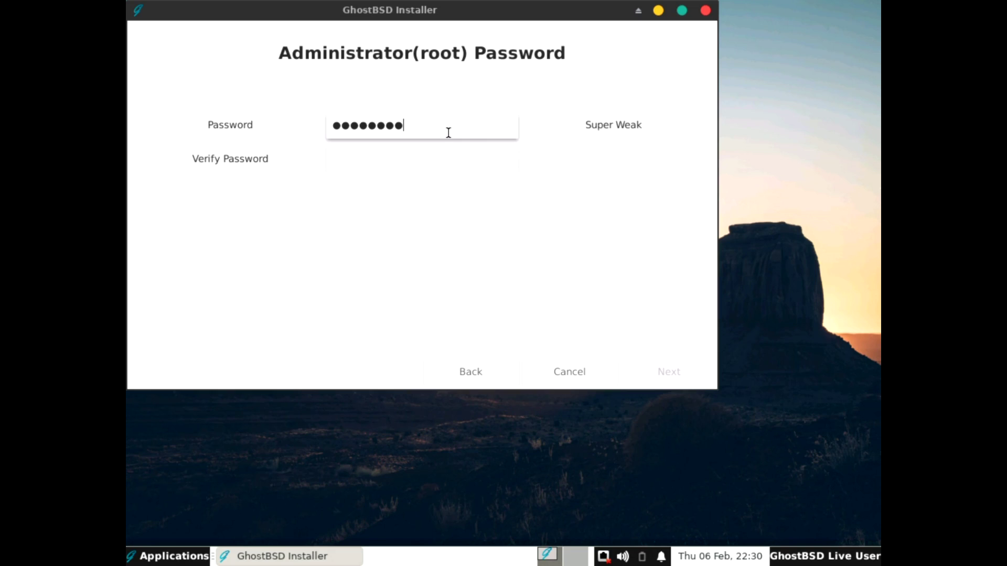
key(Tab)
text(ghostbsd)
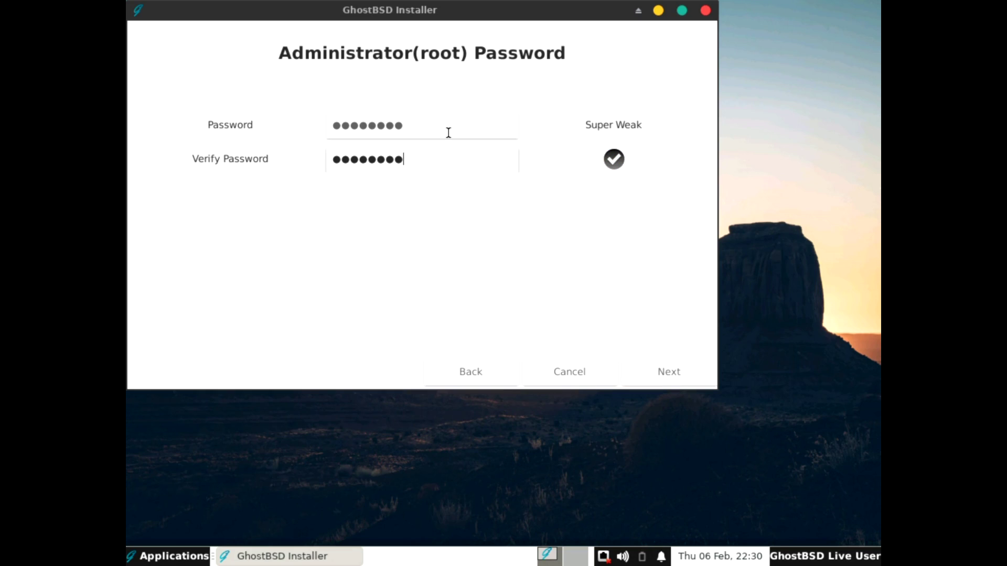
click(653, 370)
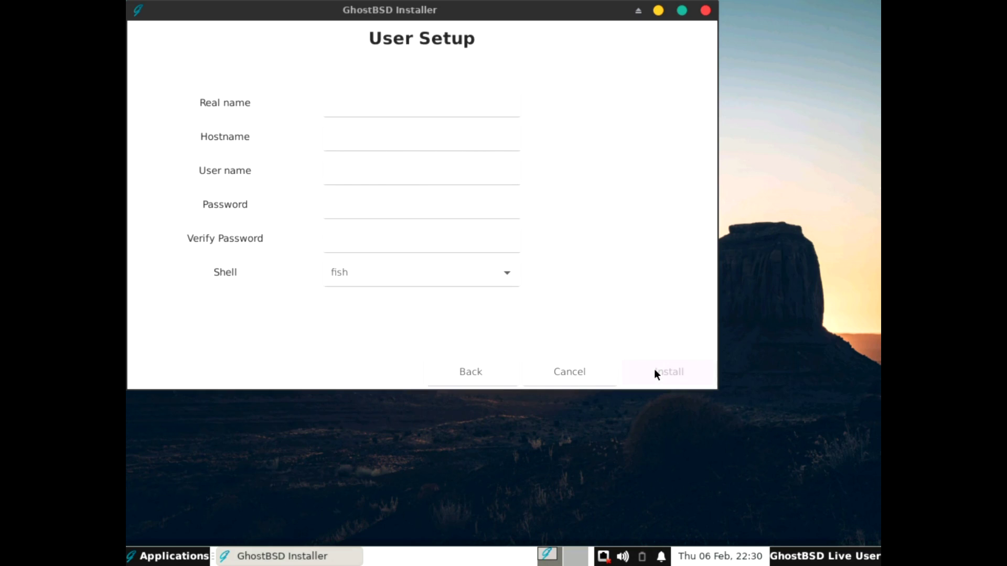
Fill in the user's real name and account password fields.
click(350, 104)
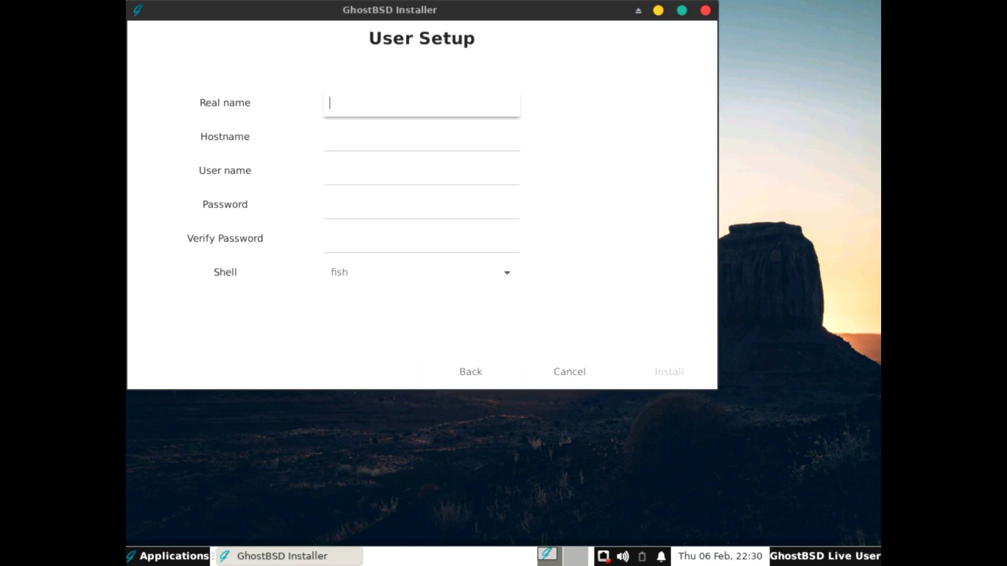
text(RoboNuggie)
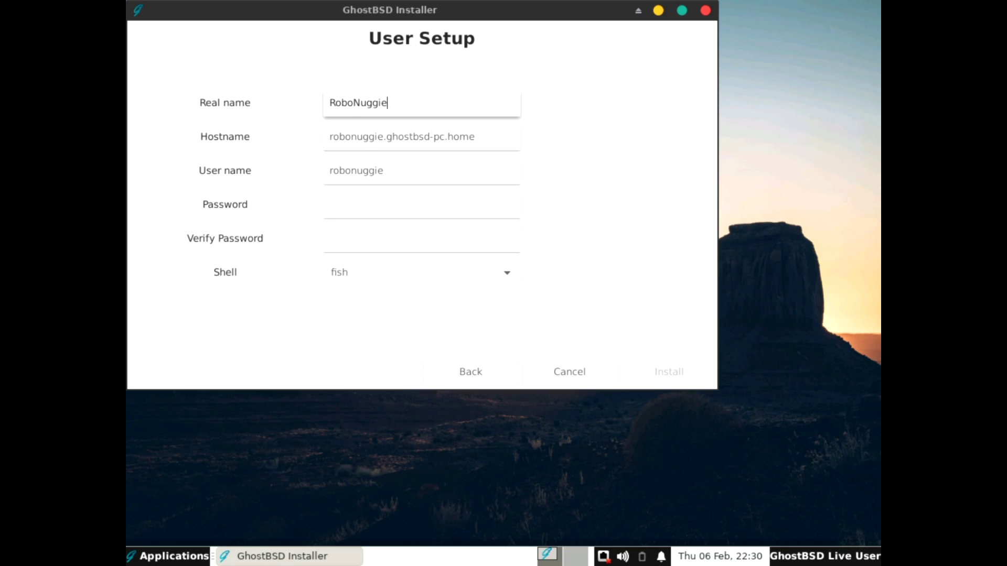
key(Tab)
key(Tab)
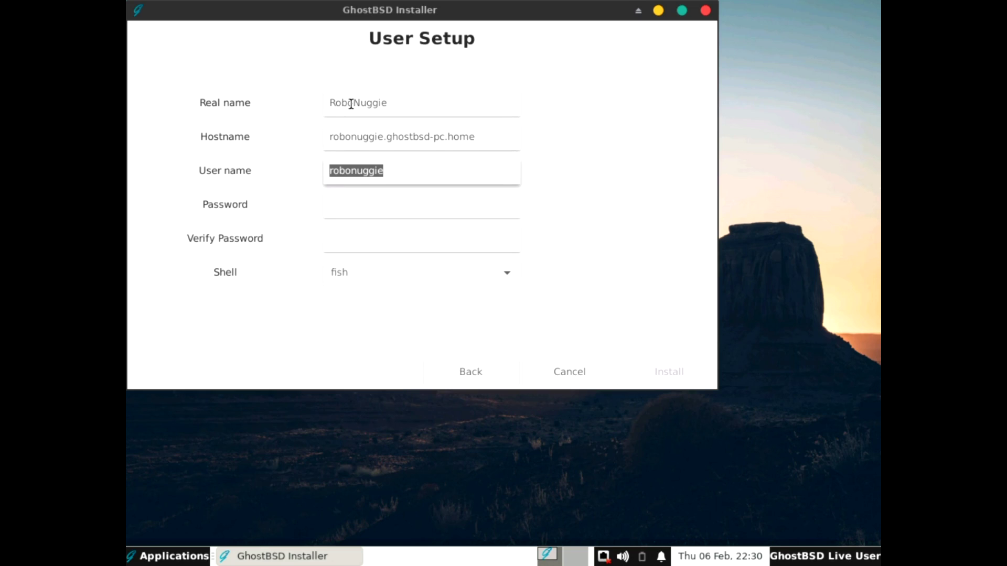
key(Tab)
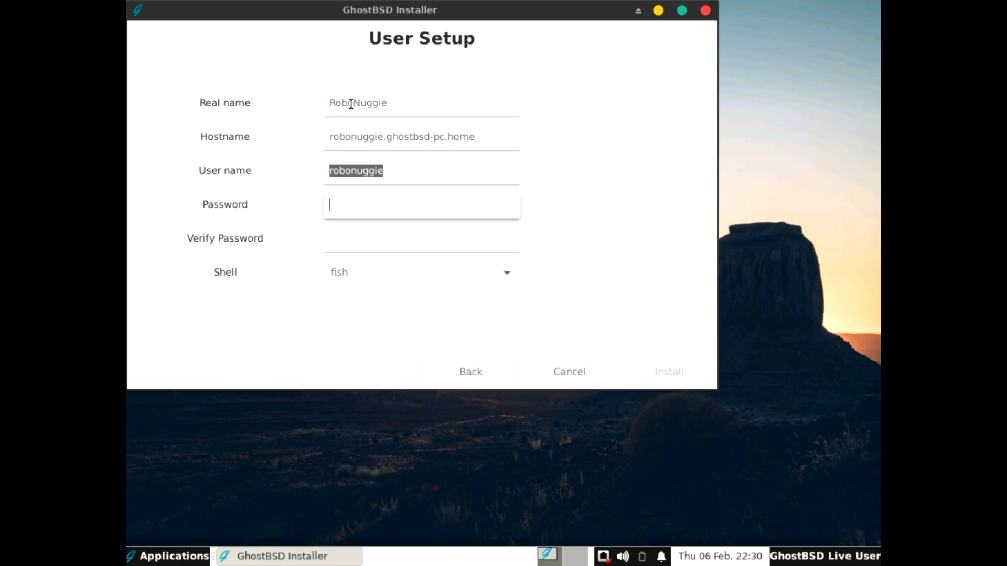
text(•••••••)
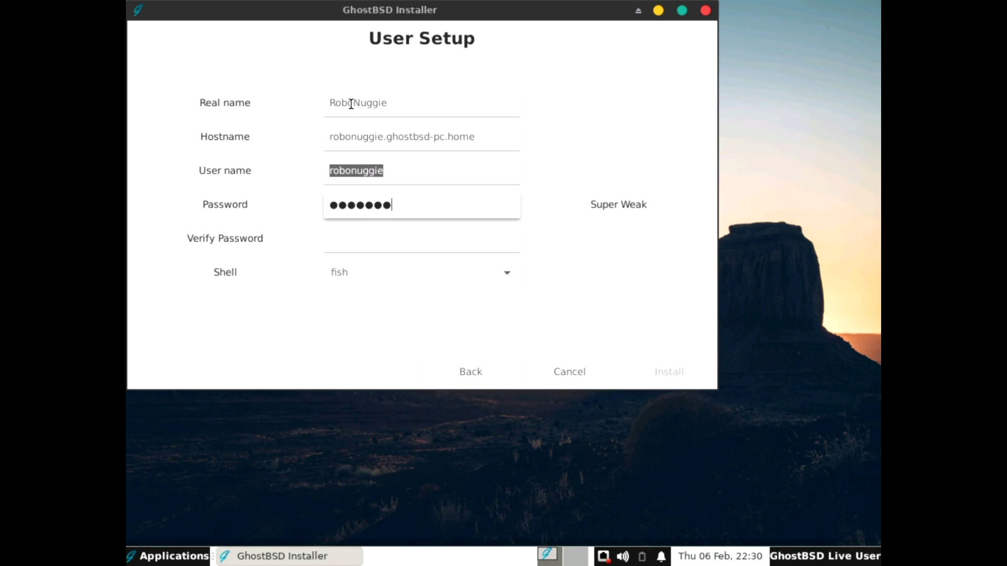
text(•)
key(Caps_Lock)
key(Caps_Lock)
key(Tab)
text(•••••••)
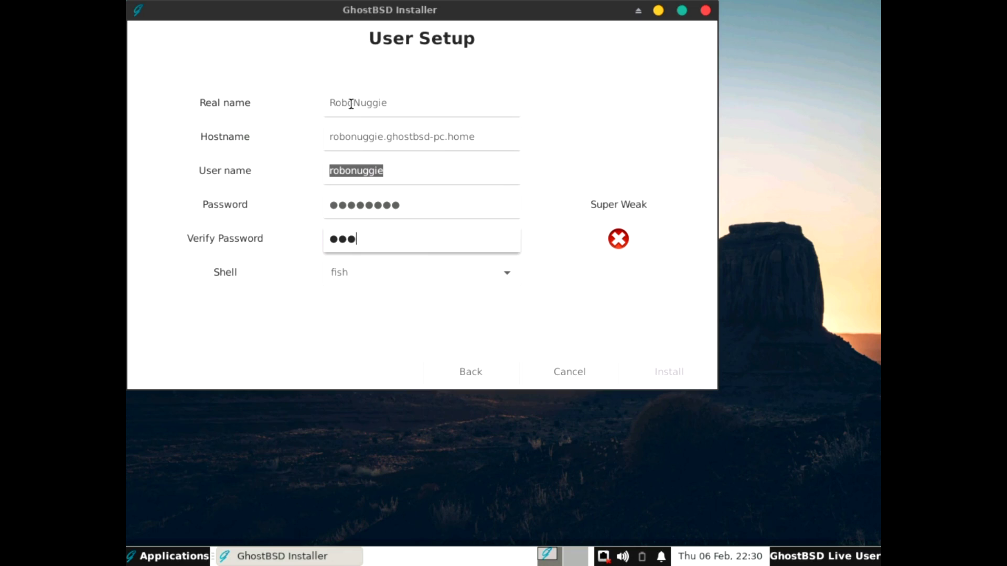
text(•)
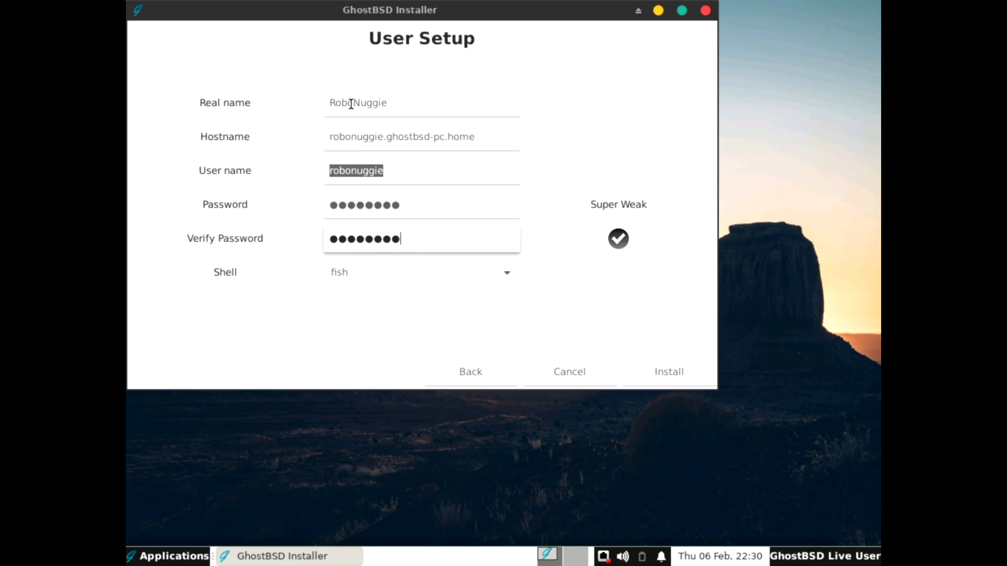
Choose sh as the user's shell and start the installation.
click(412, 269)
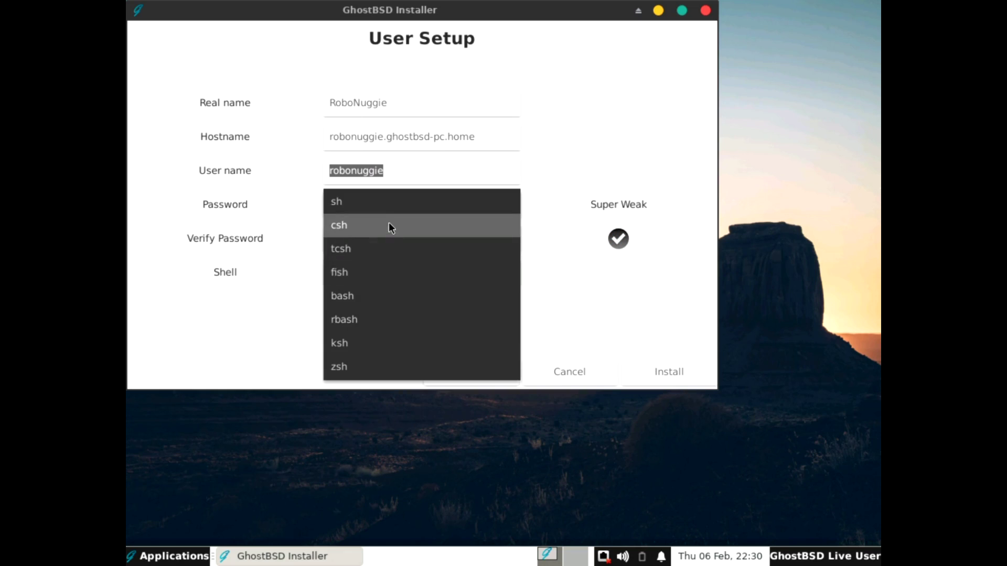
click(386, 207)
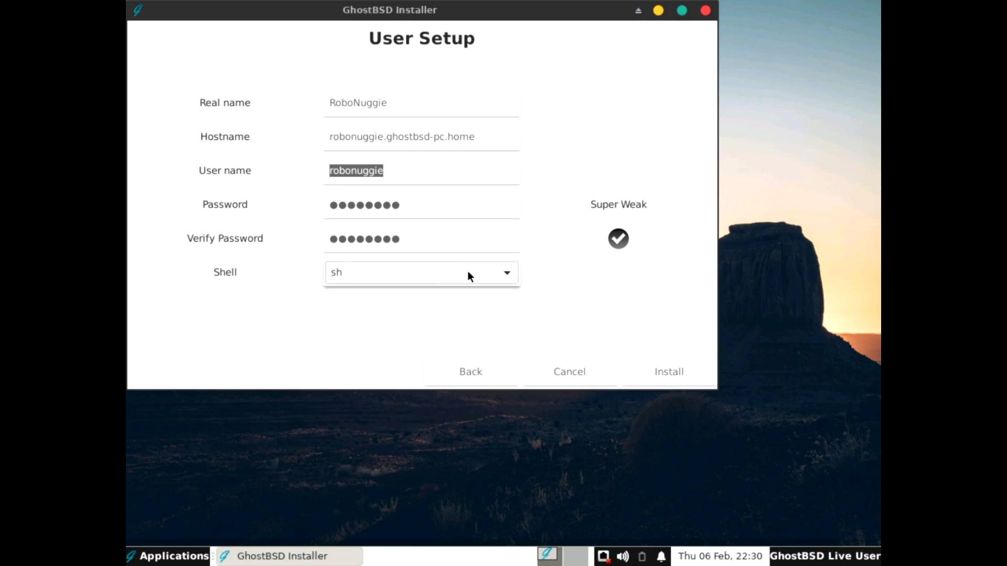
click(659, 370)
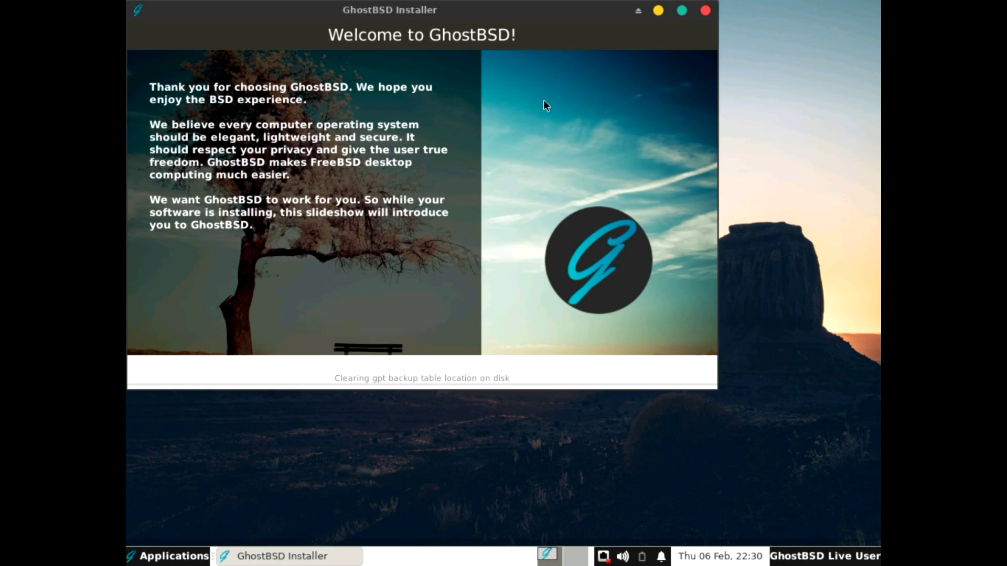
Move the installer window aside, then restart once installation completes.
drag(452, 11, 529, 68)
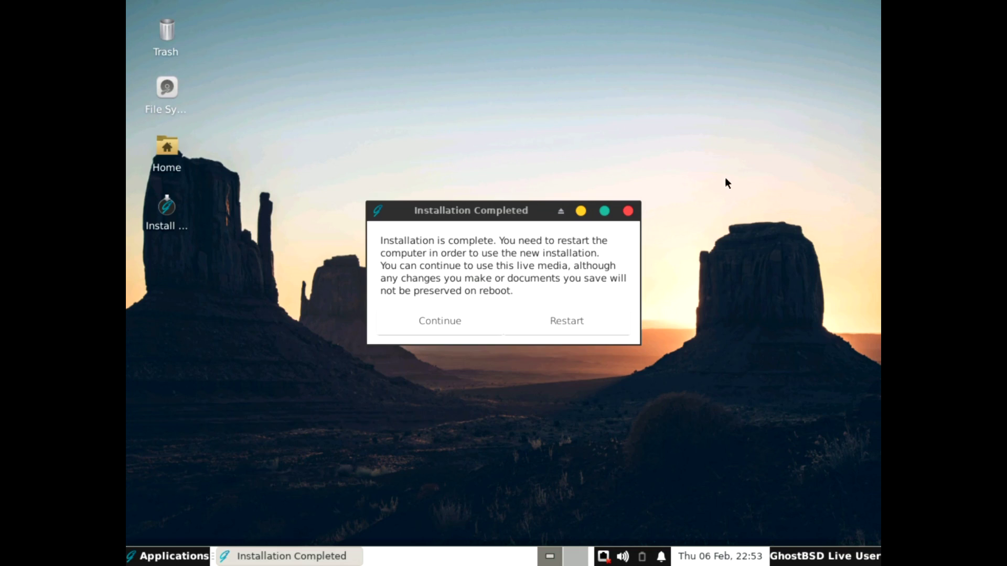
click(561, 322)
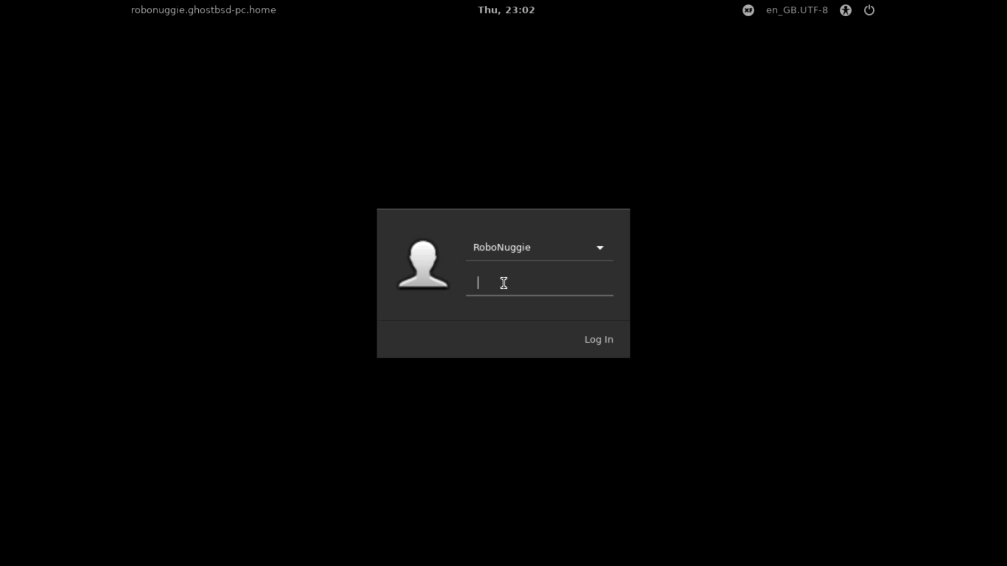
Log in at the greeter with the new user's password.
text(******)
key(Return)
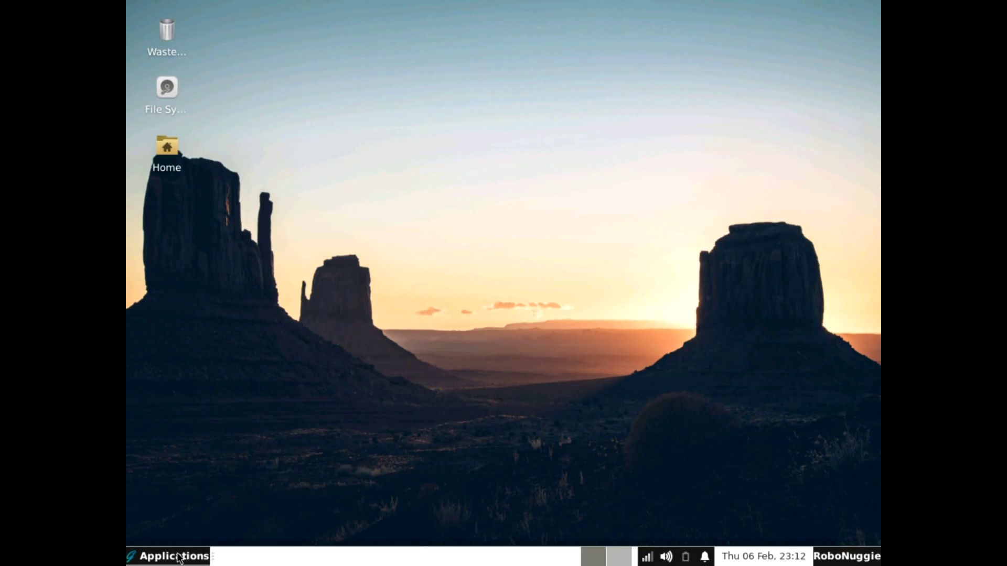
Launch Update Station from the desktop menu's Applications > Settings.
click(176, 558)
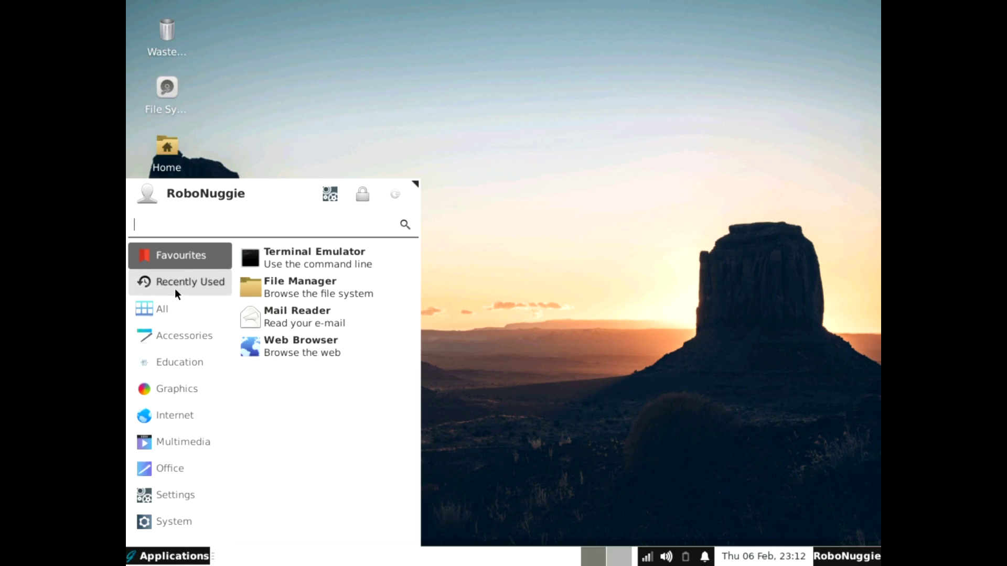
click(162, 335)
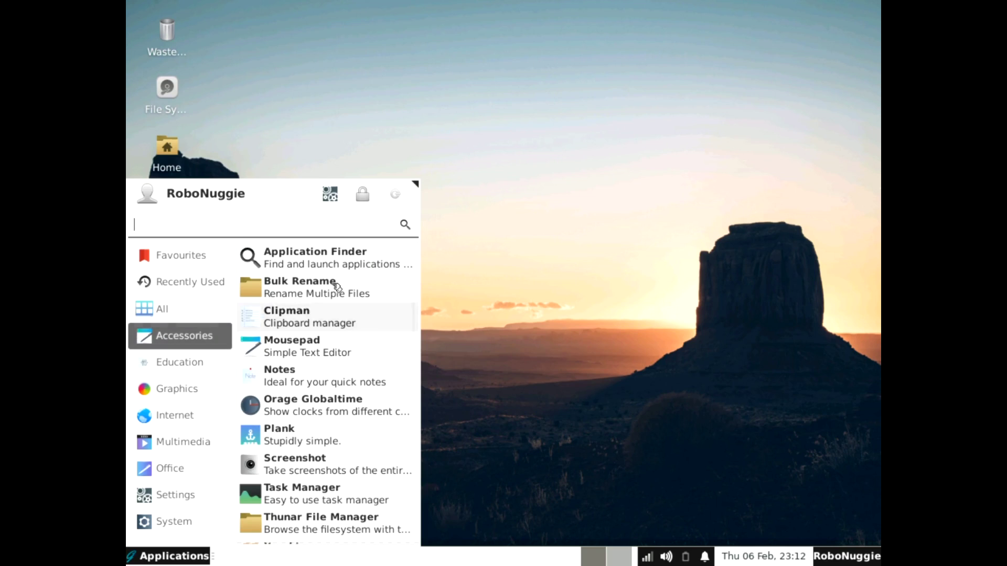
click(338, 107)
right_click(277, 51)
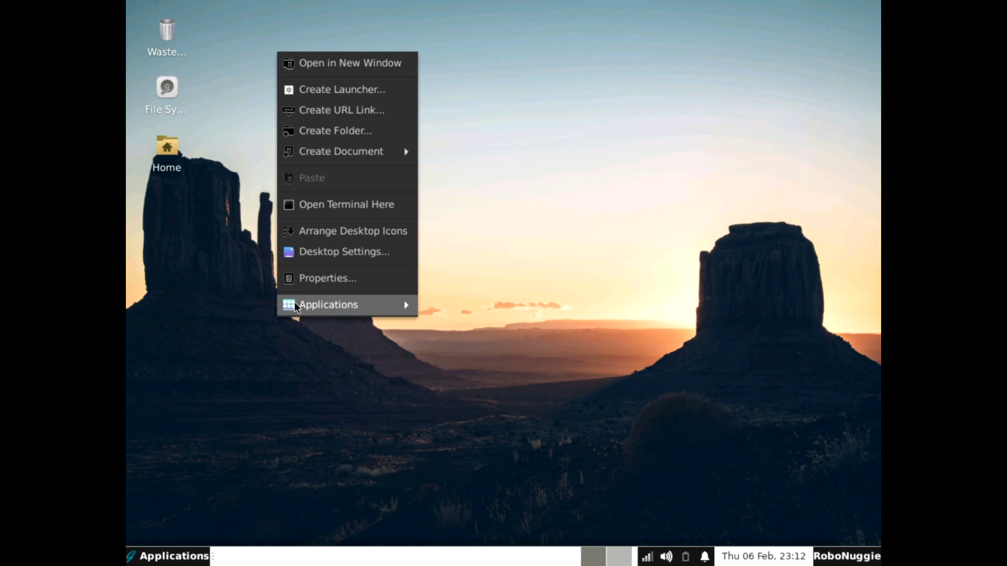
mouse_move(294, 304)
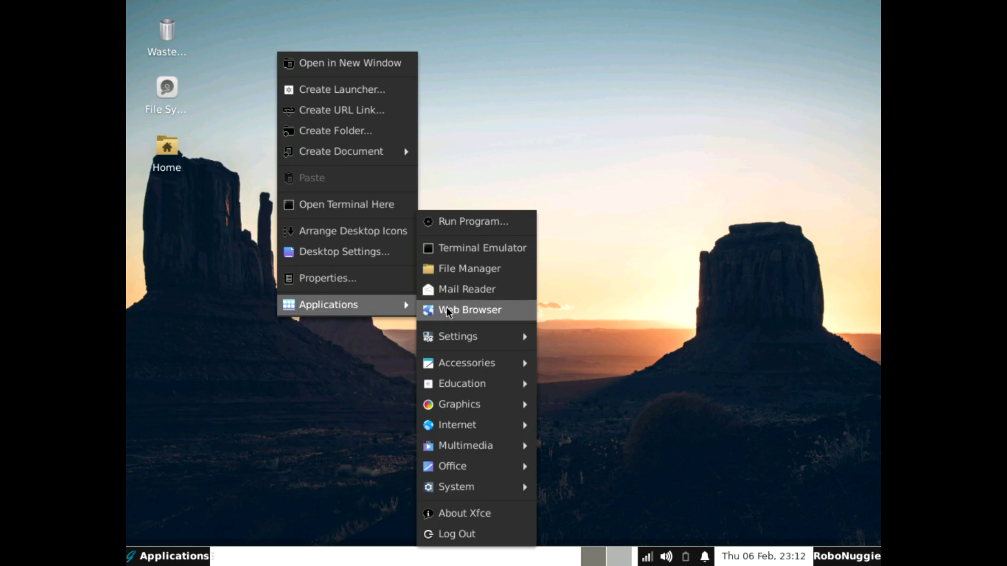
mouse_move(509, 337)
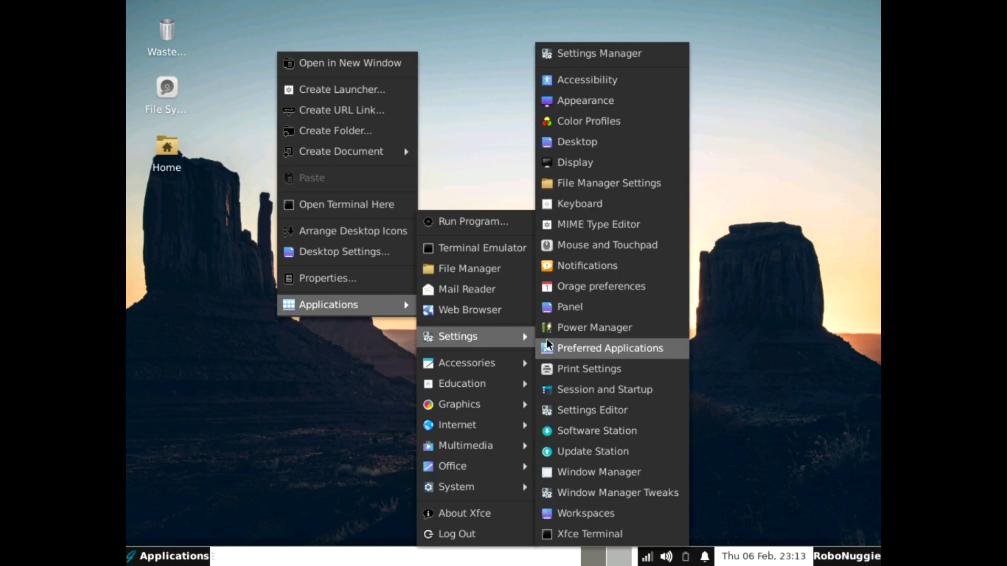
click(552, 440)
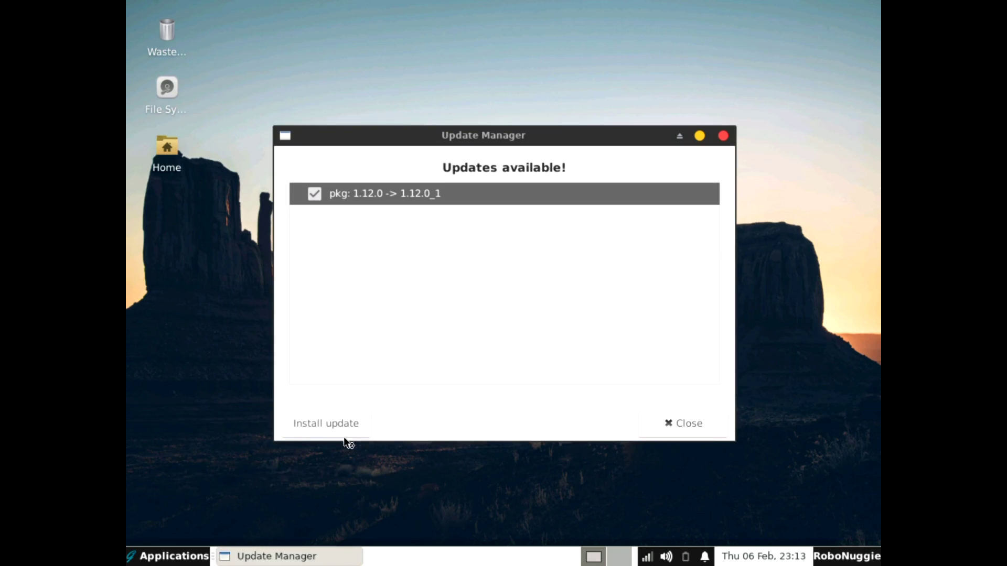
Install the pkg 1.12.0_1 update and restart the computer to apply it.
click(328, 424)
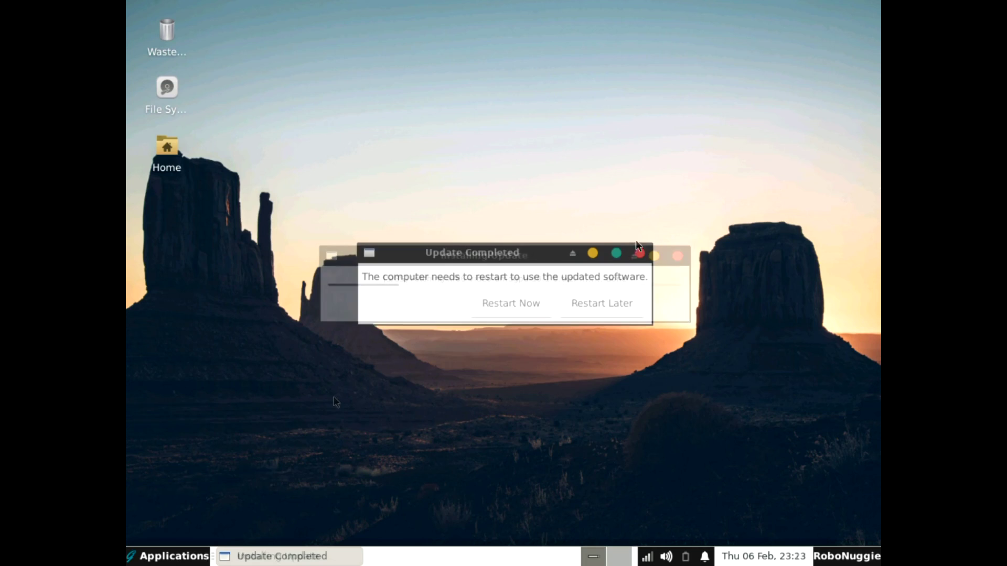
click(522, 308)
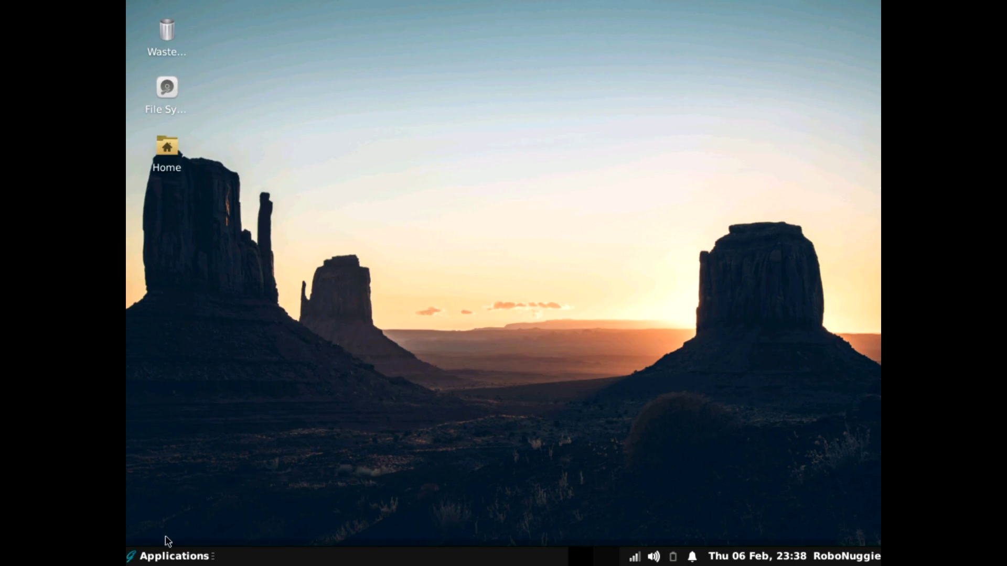
click(147, 555)
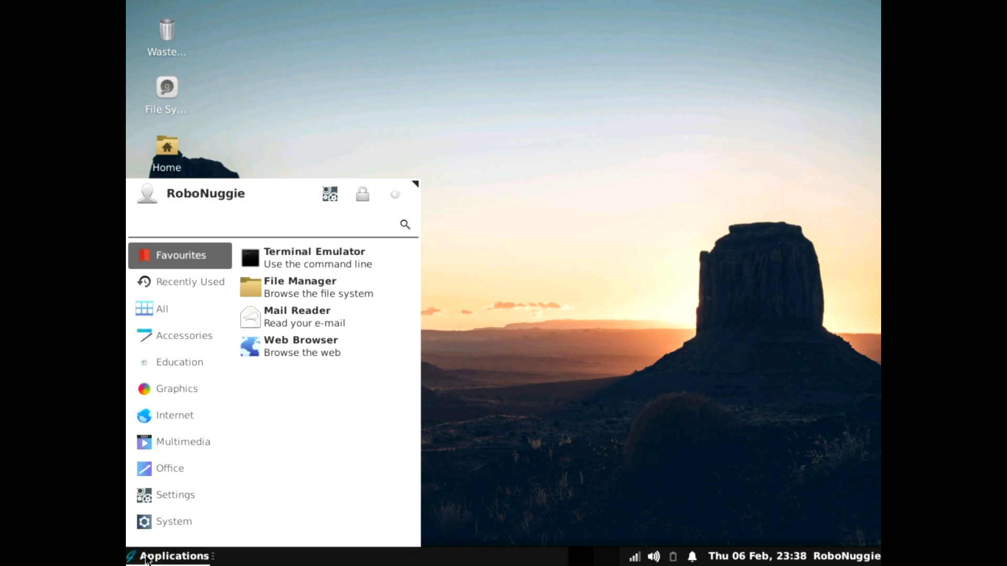
click(381, 146)
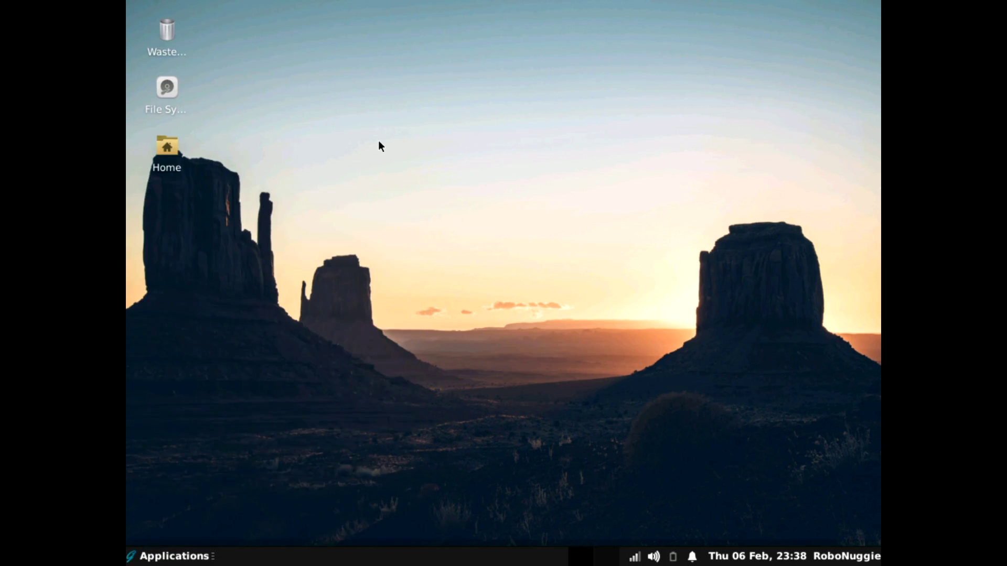
right_click(435, 96)
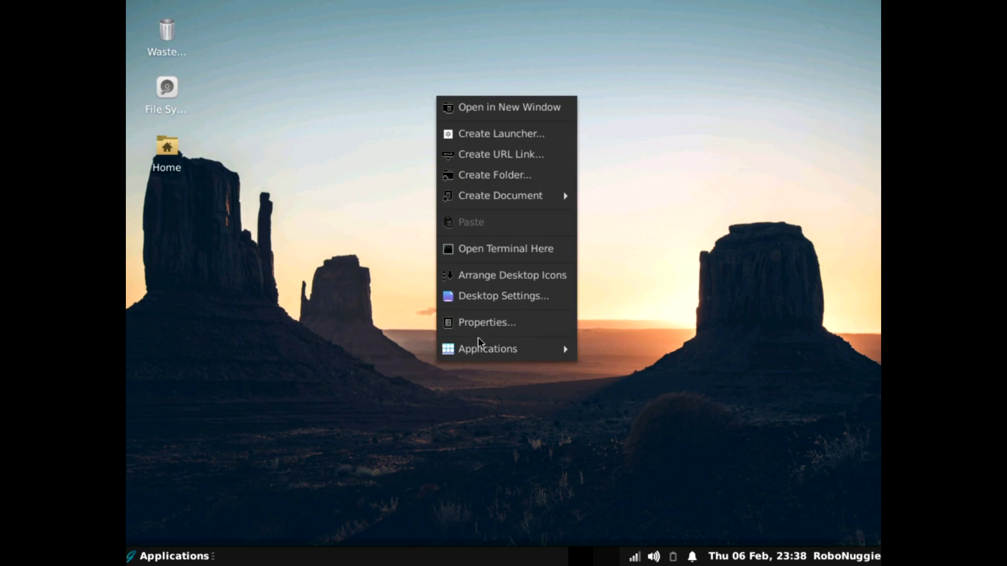
mouse_move(482, 349)
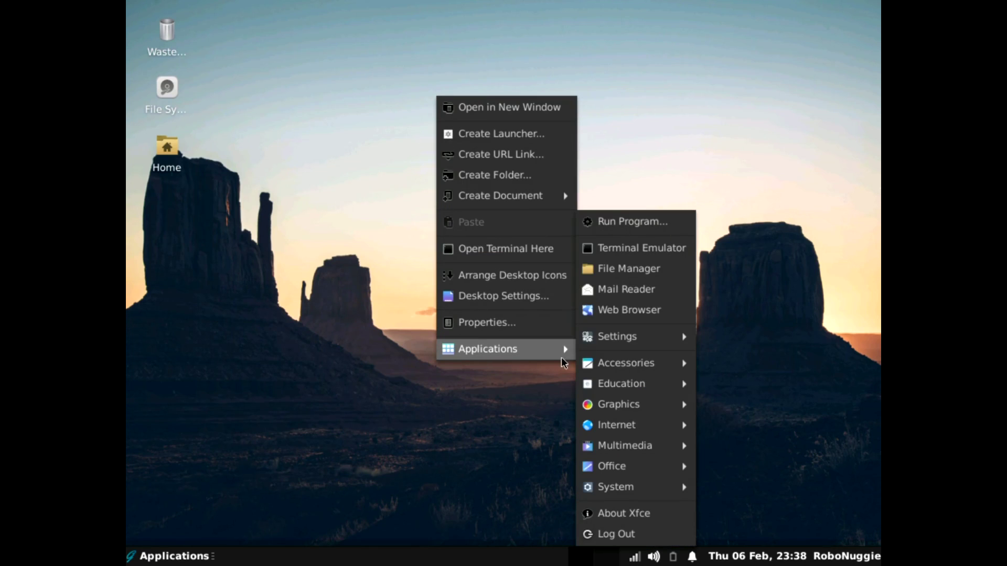
mouse_move(617, 344)
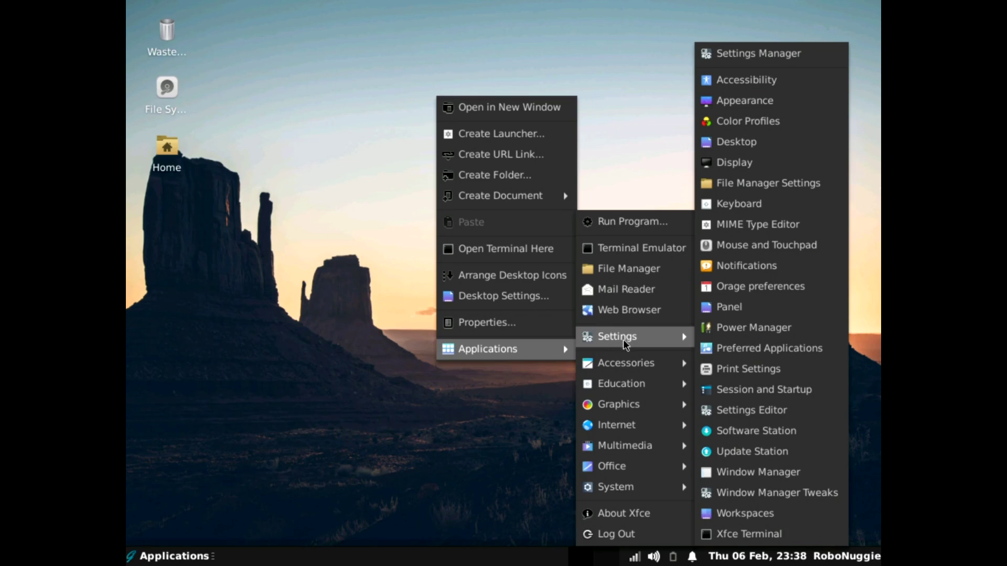
click(639, 518)
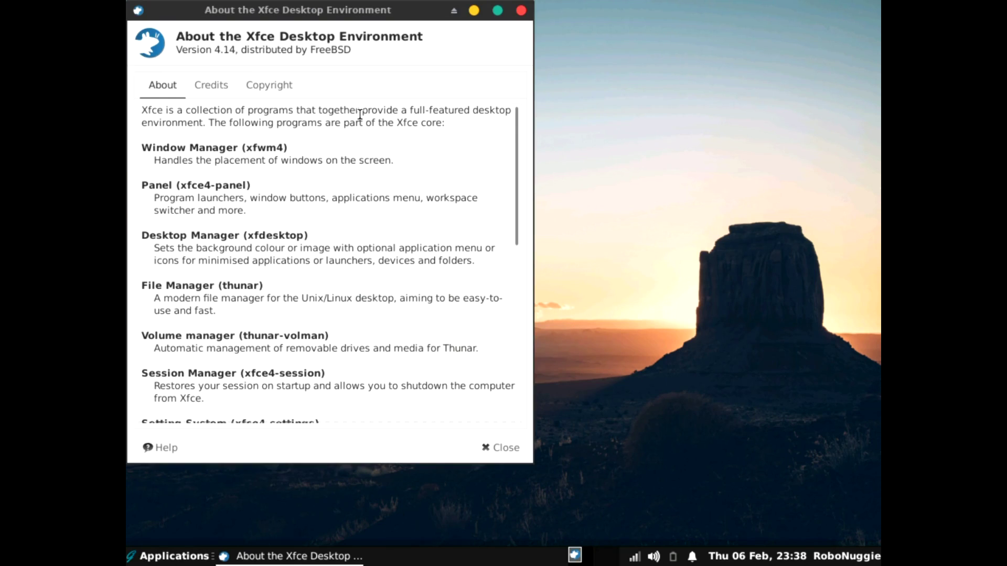
click(520, 11)
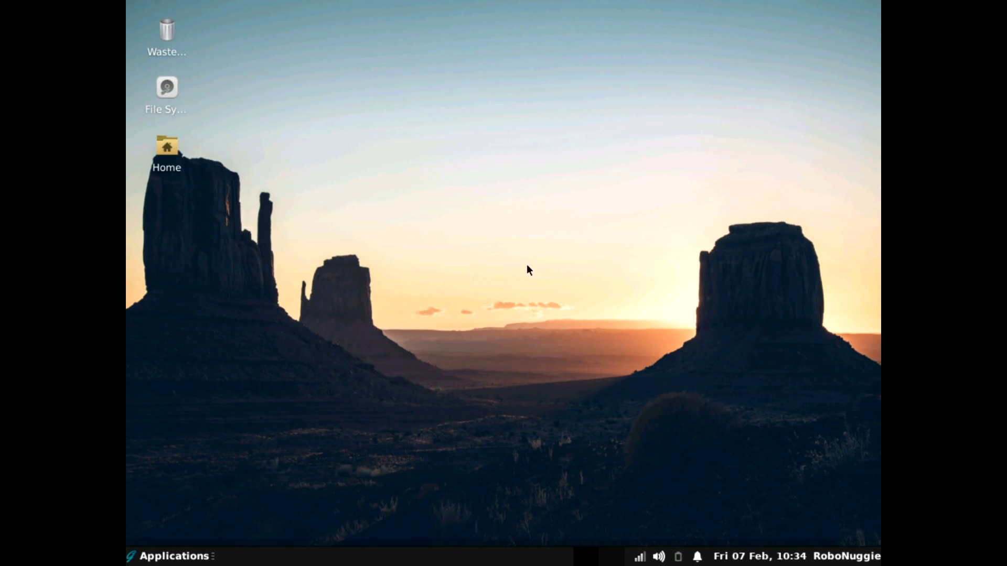
right_click(265, 64)
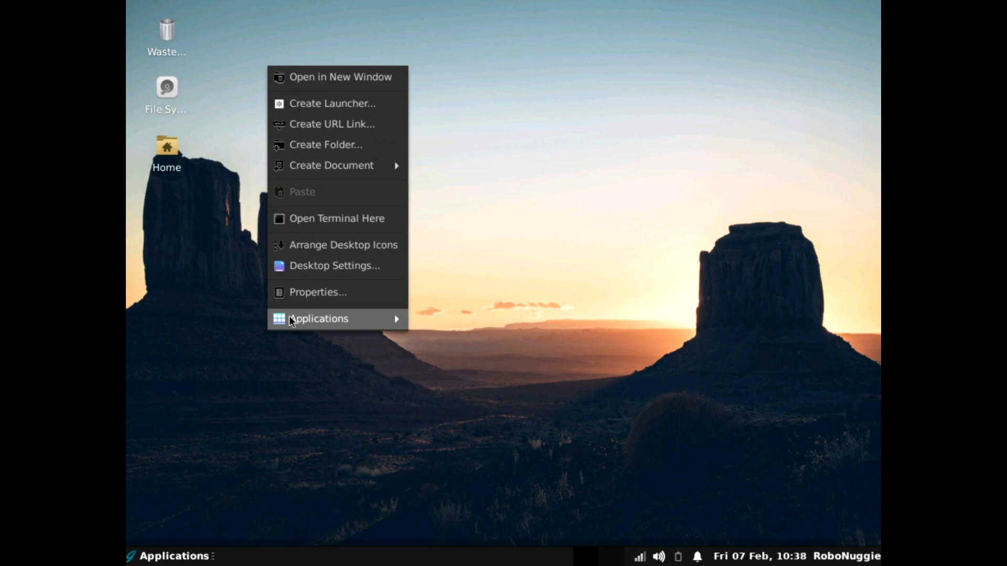
Launch Print Settings from the desktop's Applications > System menu and try unlocking administration.
mouse_move(292, 321)
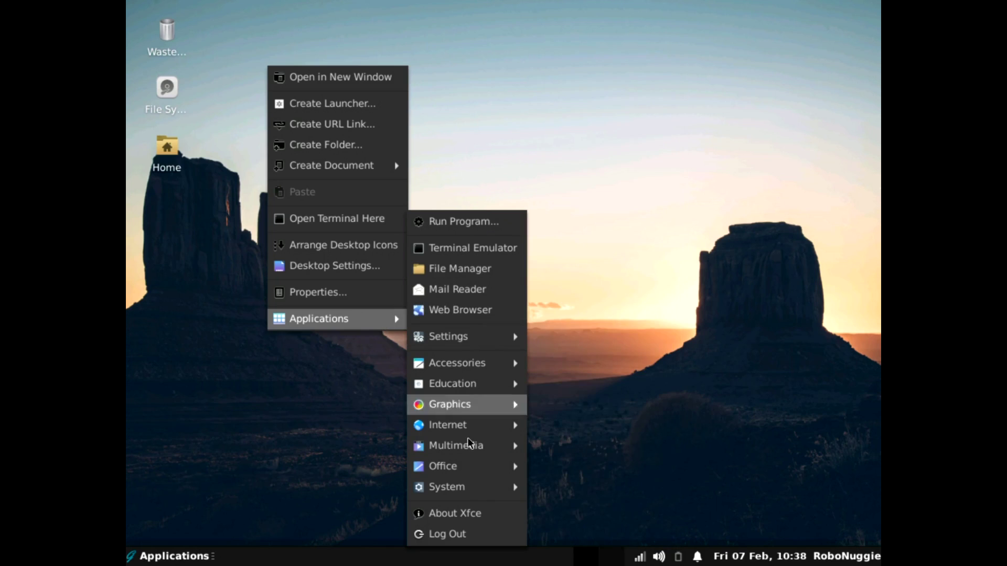
mouse_move(464, 487)
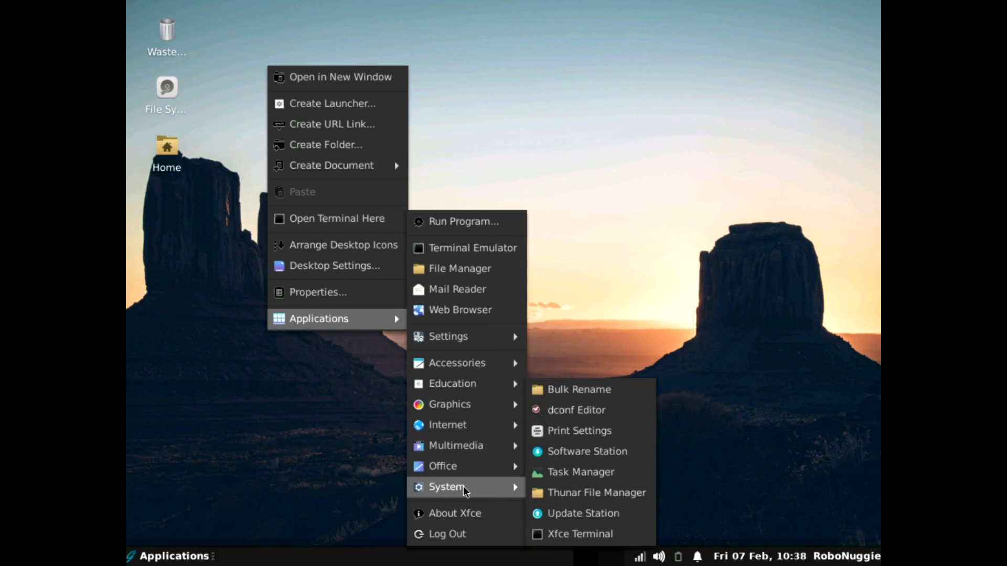
click(542, 432)
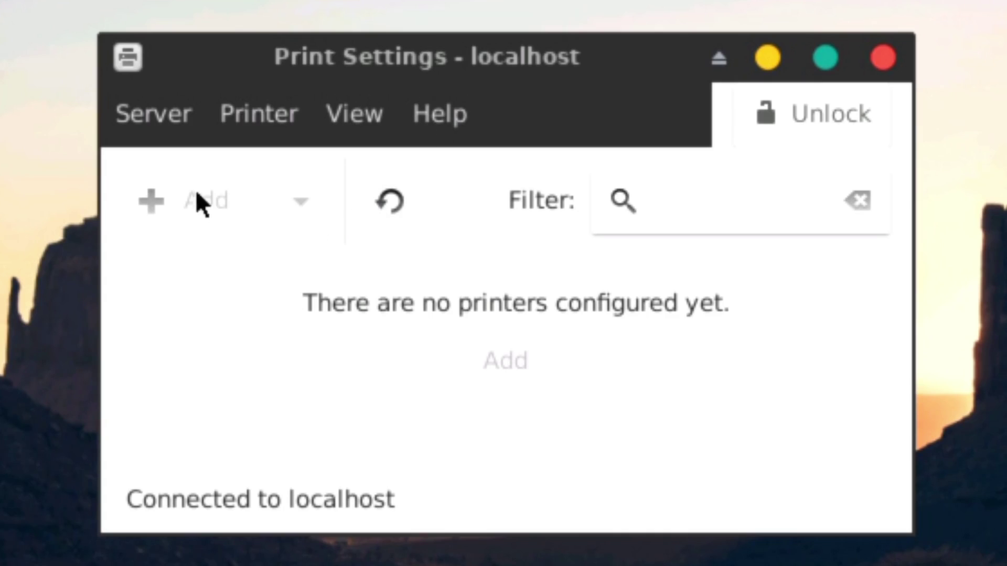
click(808, 114)
click(779, 114)
Try the Server menu, cancel the CUPS server connection, check the Printer menu, and retry unlocking.
click(167, 122)
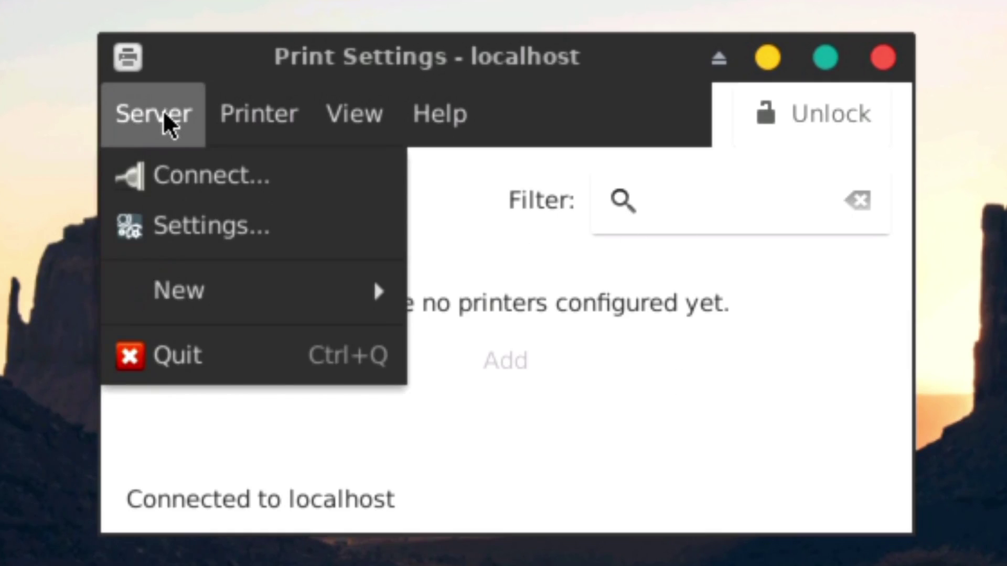
click(731, 195)
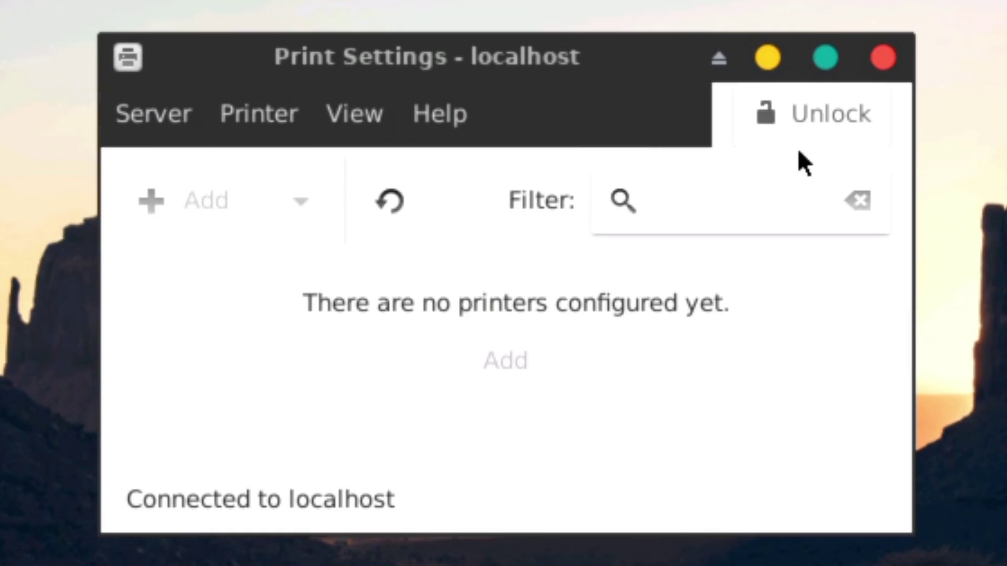
click(800, 115)
click(169, 117)
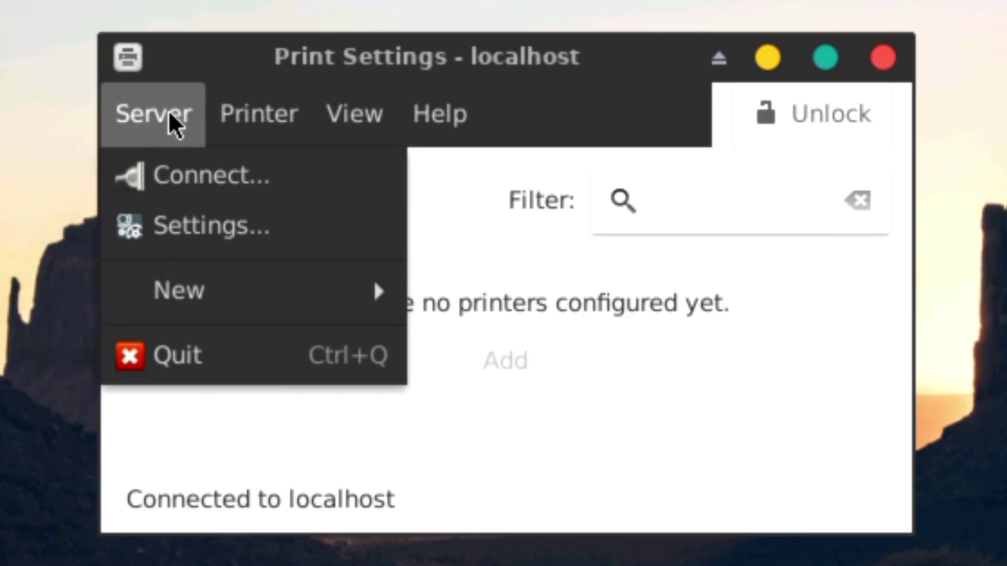
click(175, 188)
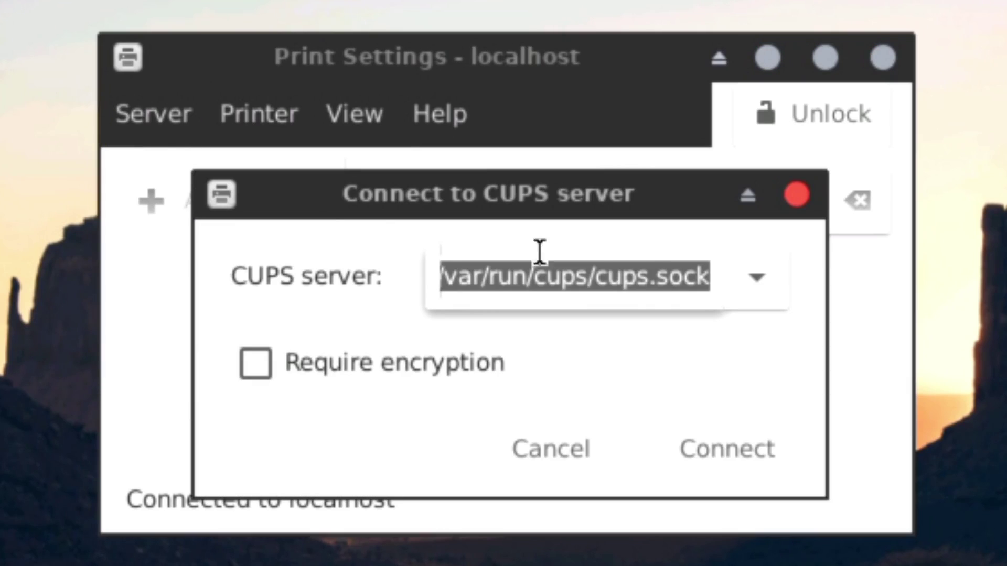
click(579, 461)
click(257, 126)
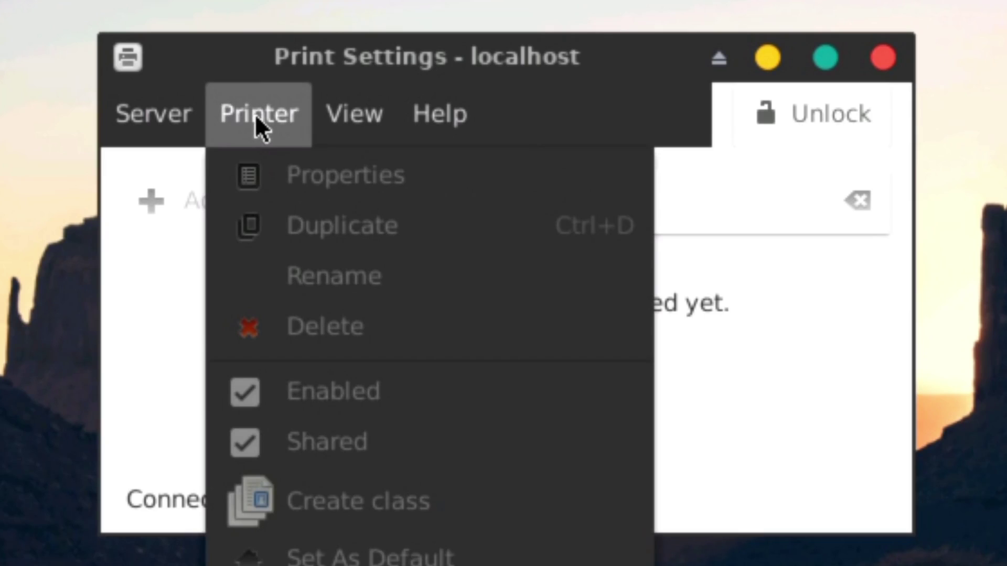
click(159, 452)
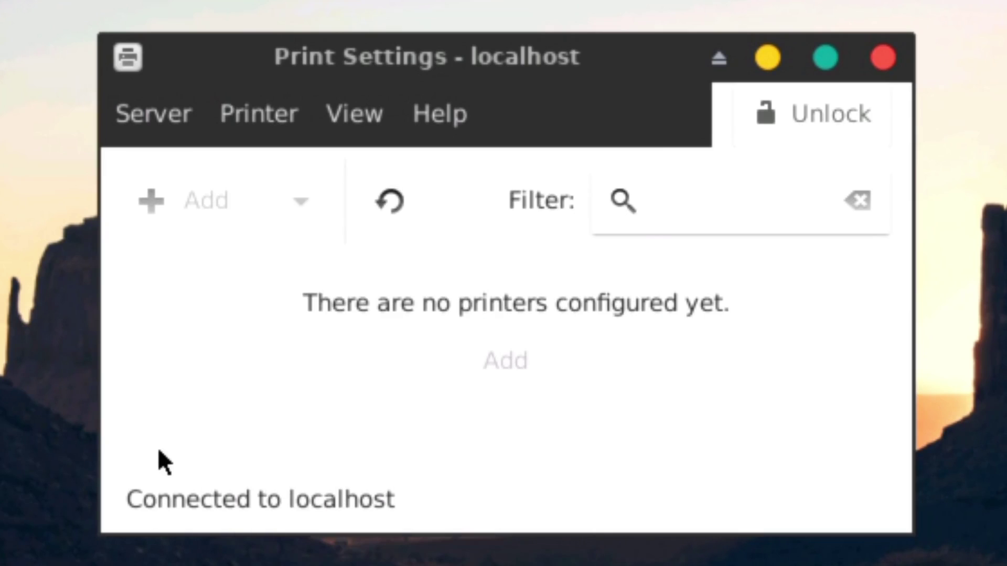
click(798, 117)
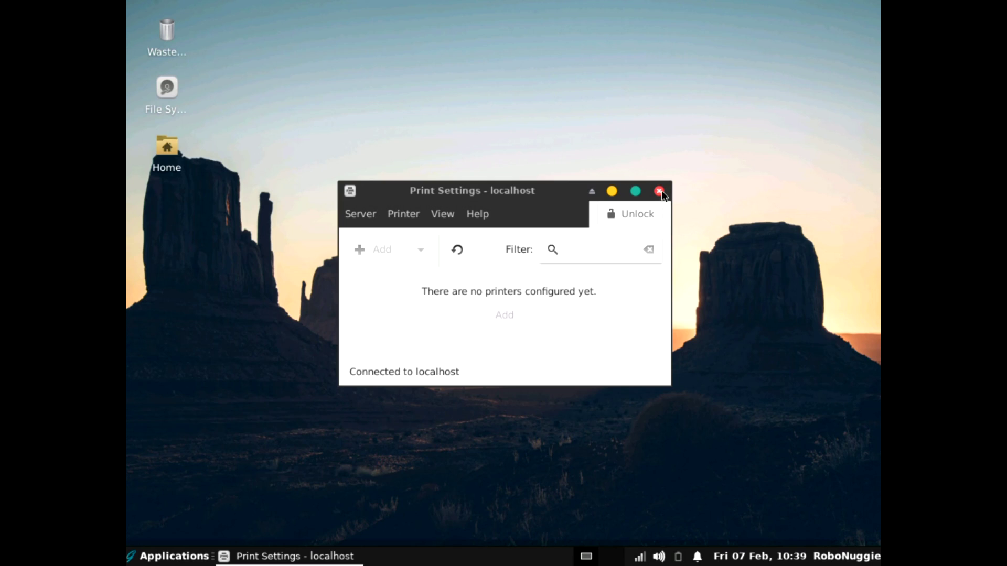
Close Print Settings and run dmesg in a terminal to find the Canon CanoScan at usbus2.
click(659, 191)
key(ctrl+alt+t)
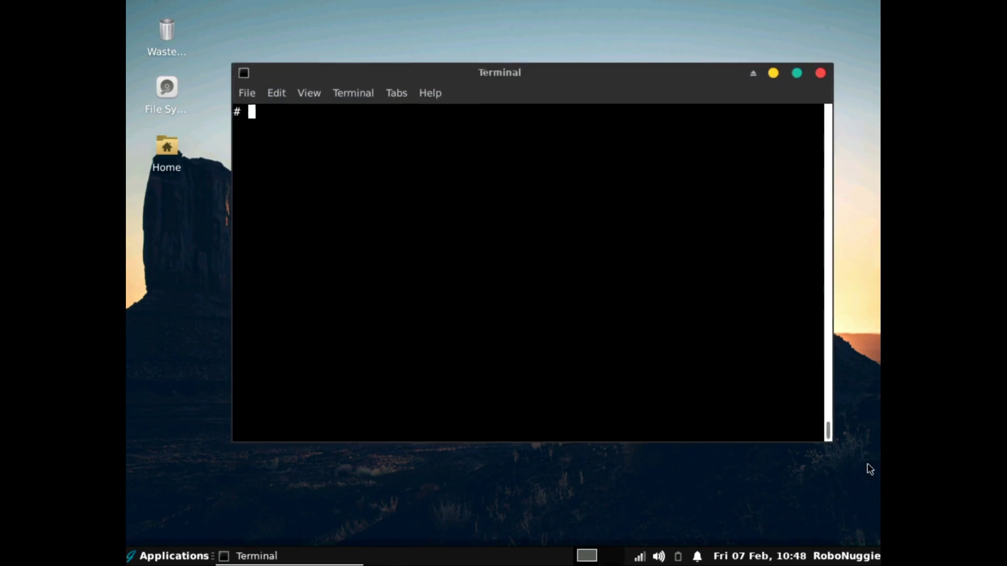
text(dmesg)
key(Return)
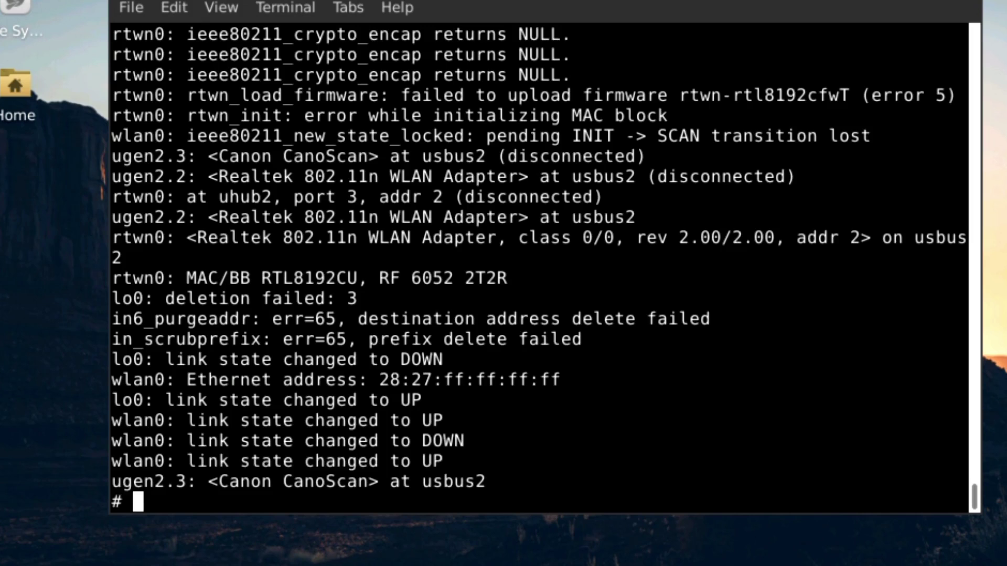
drag(172, 452, 492, 483)
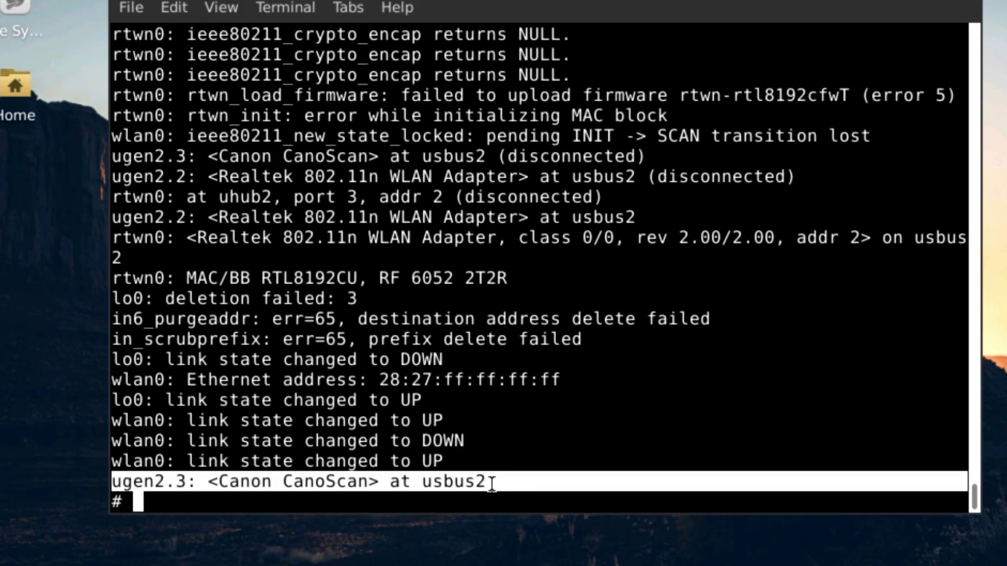
click(470, 480)
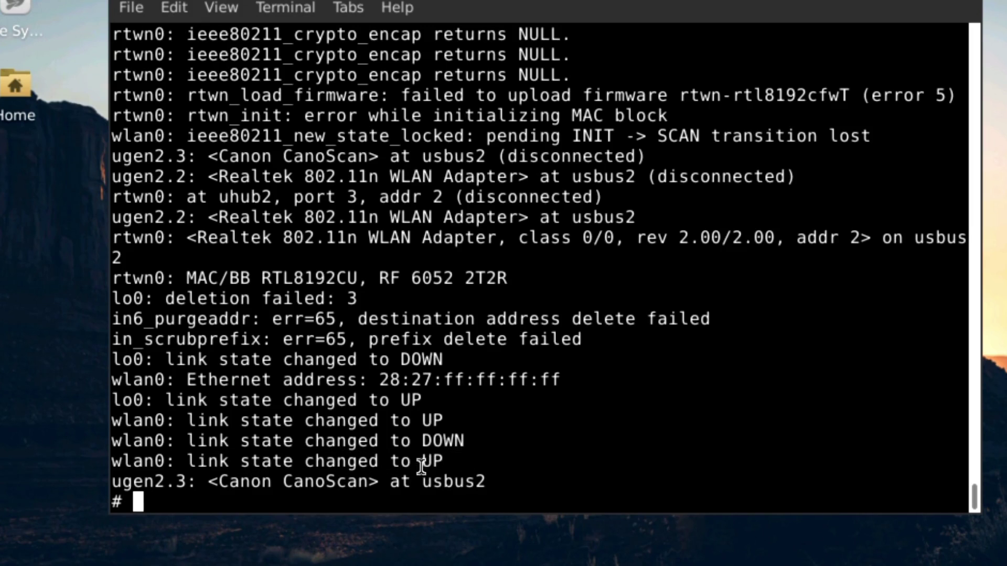
key(super)
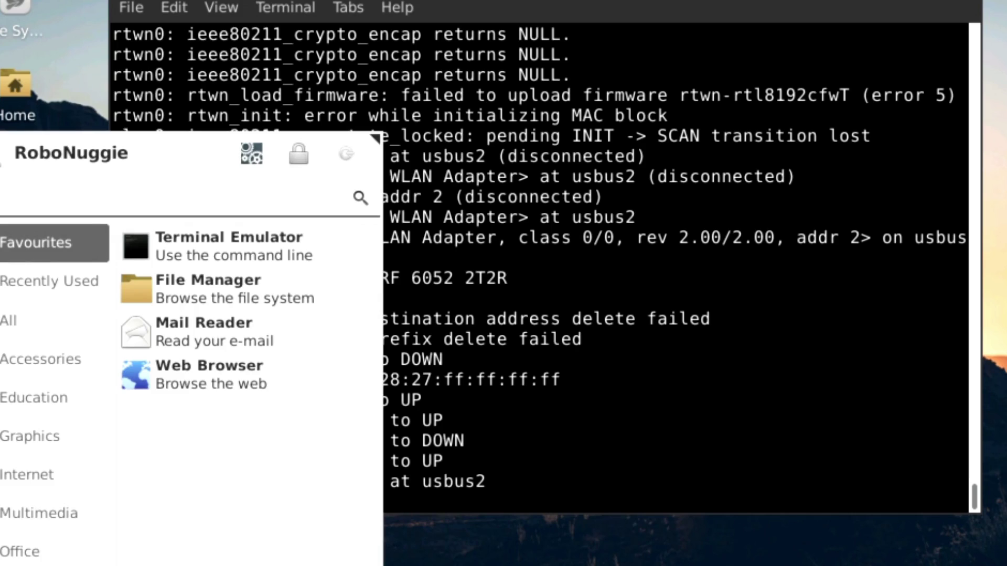
Launch Skanlite from Graphics, scan the test page on the Canon LiDE 220, and save the image.
click(10, 514)
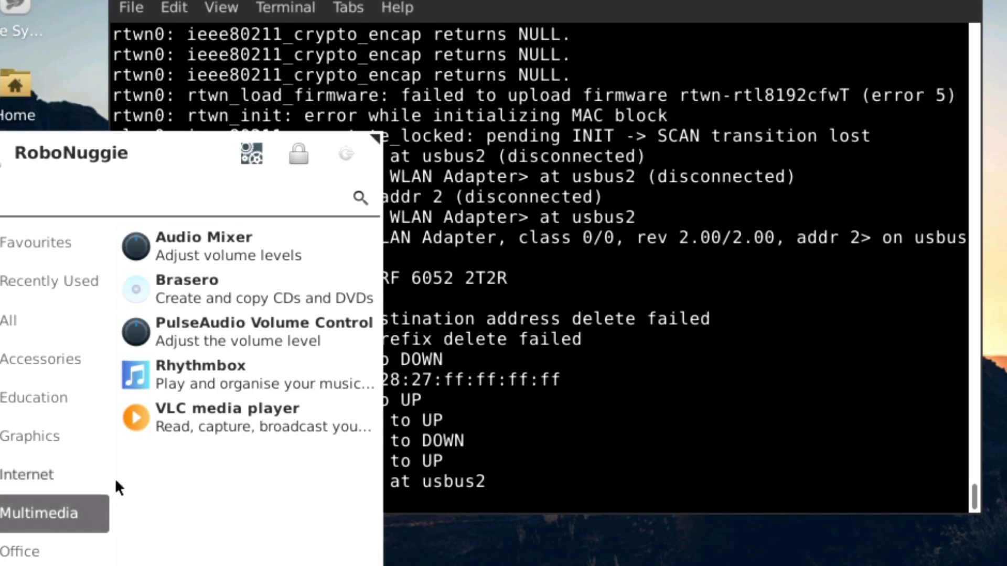
click(11, 443)
click(164, 374)
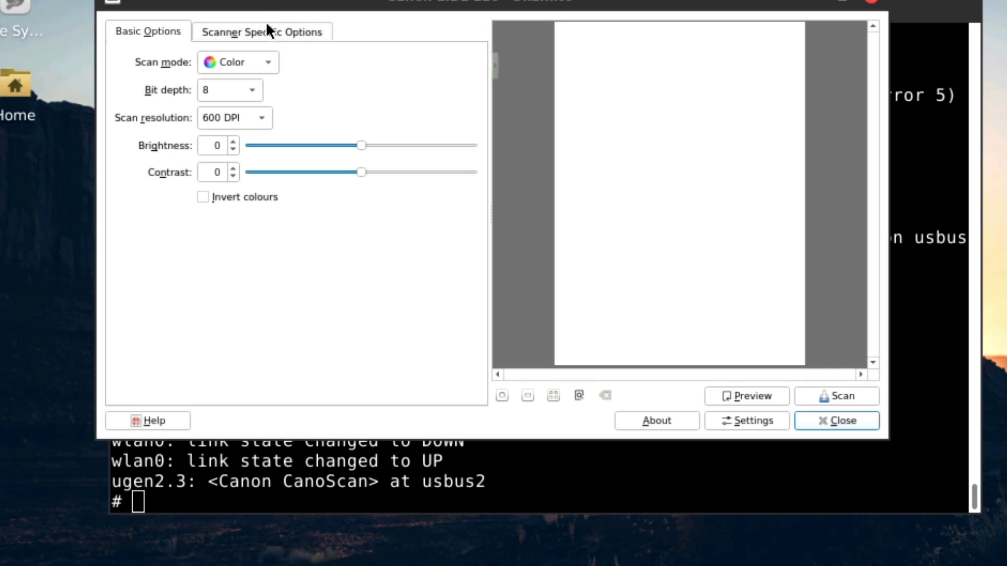
drag(269, 2, 235, 0)
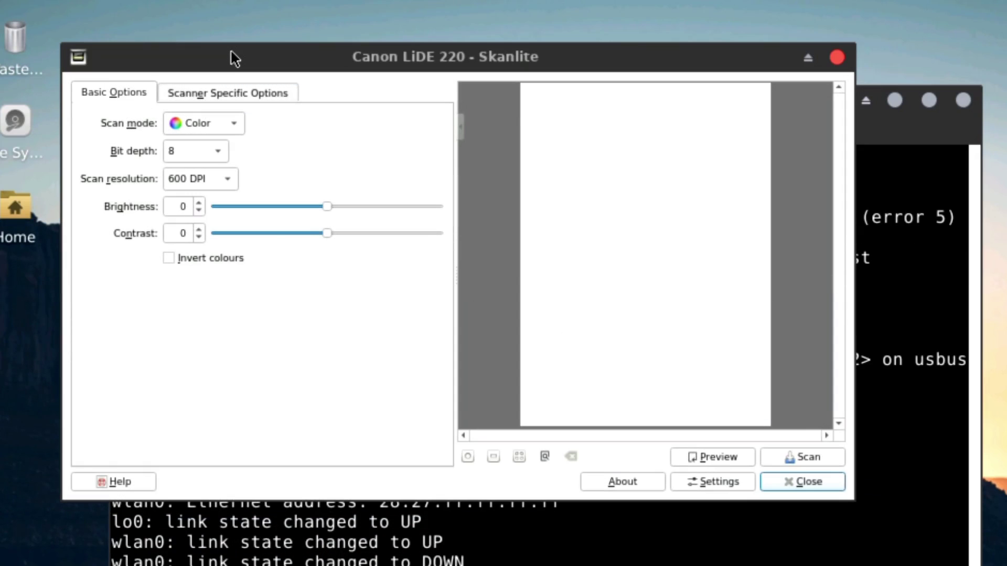
click(807, 457)
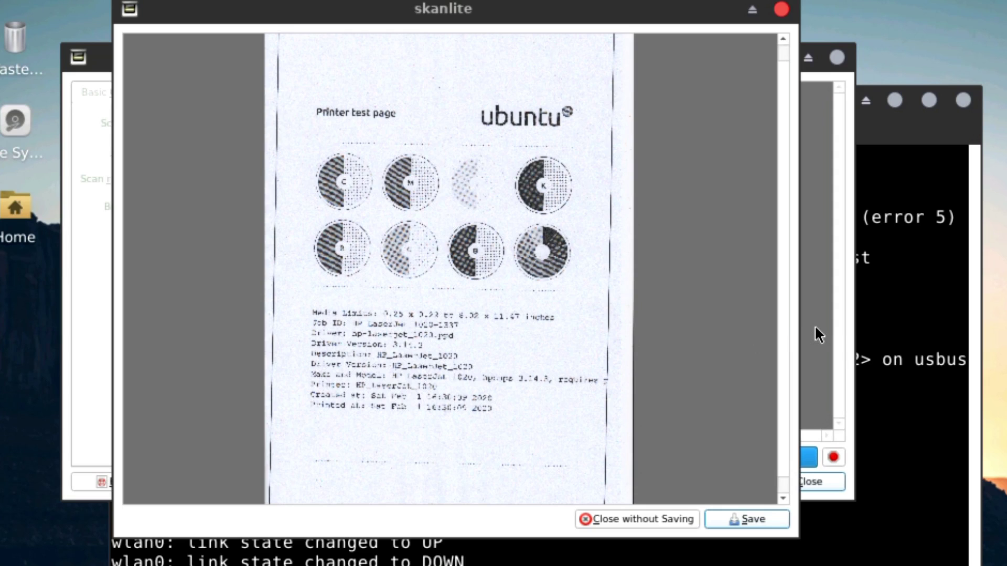
click(636, 519)
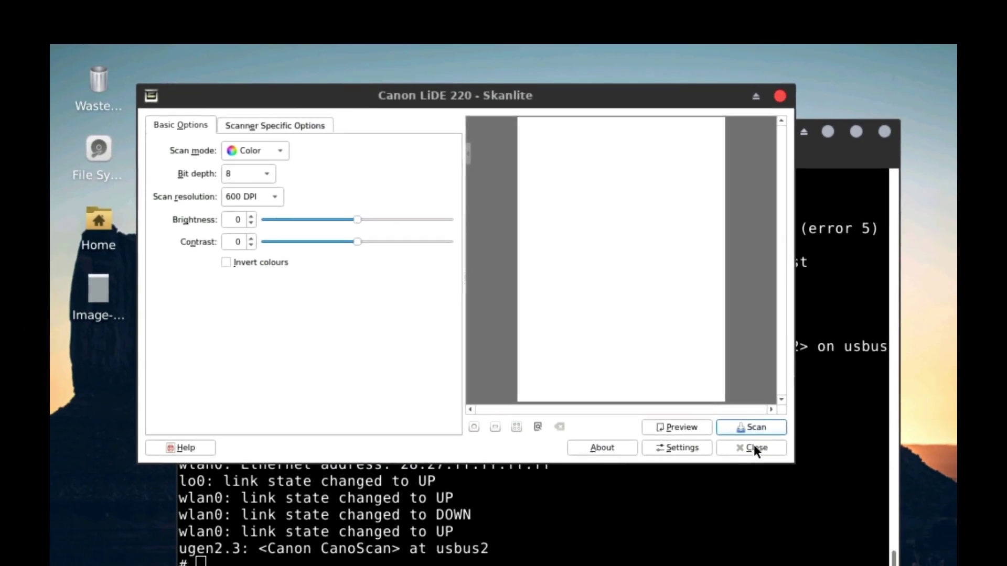
Close Skanlite and the terminal, then create a New Folder on the desktop.
click(818, 482)
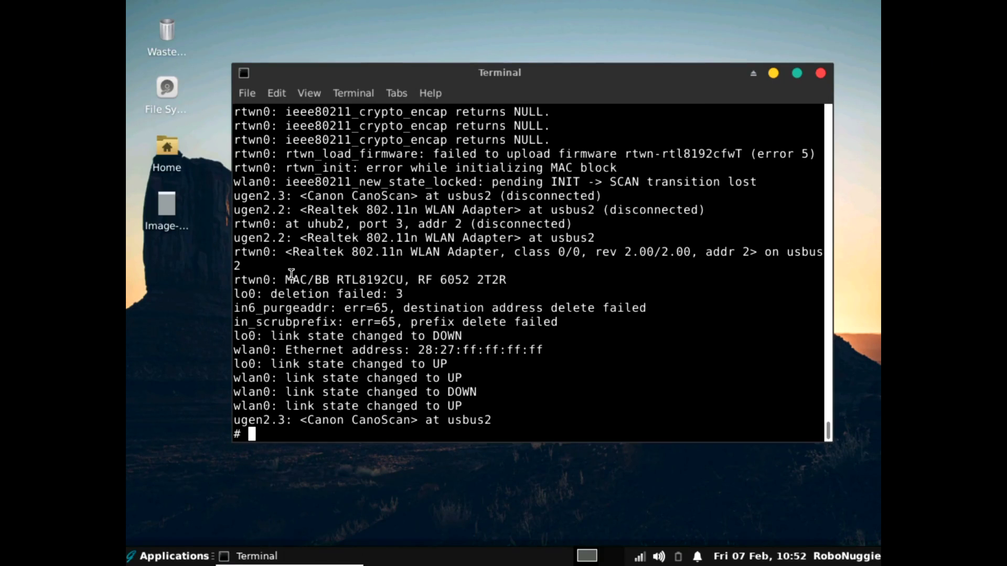
click(820, 74)
right_click(271, 56)
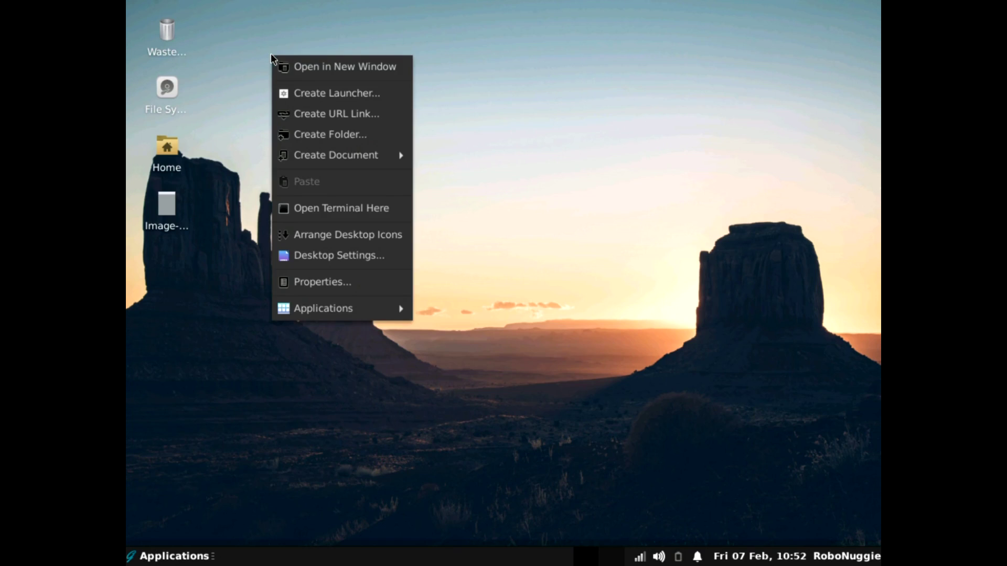
click(297, 142)
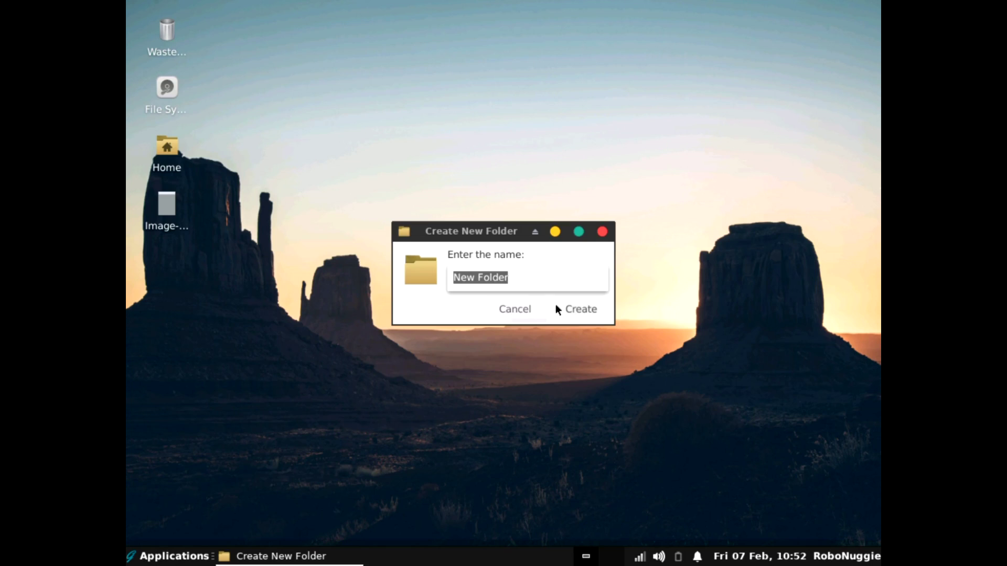
click(572, 308)
Create an empty New File on the desktop, then permanently delete the new folder and file.
right_click(425, 146)
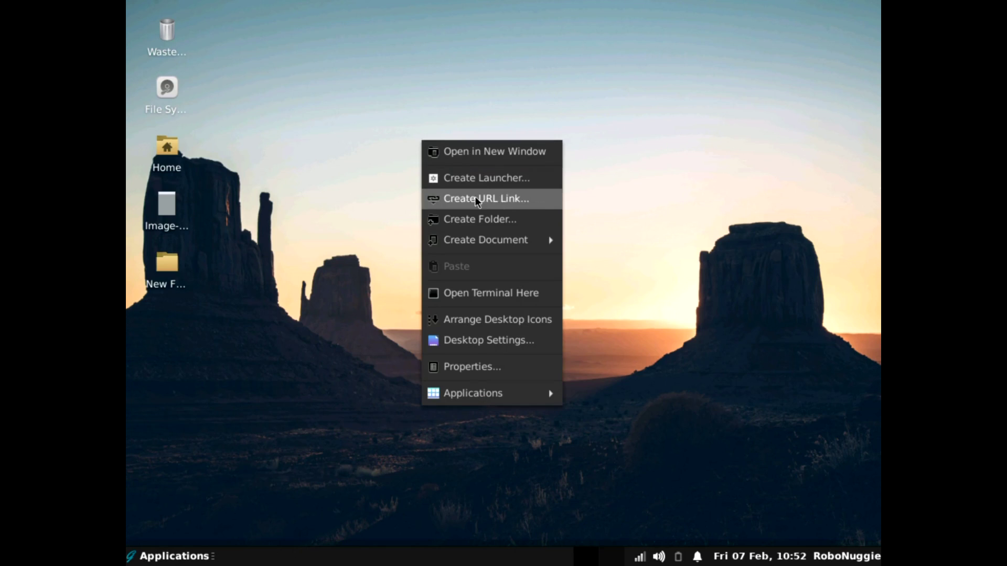
mouse_move(469, 252)
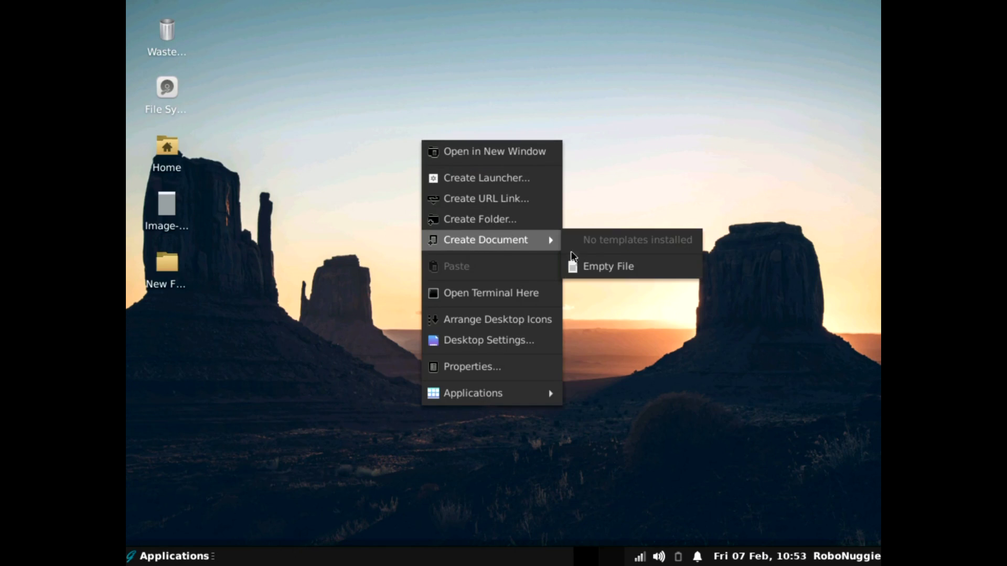
click(572, 266)
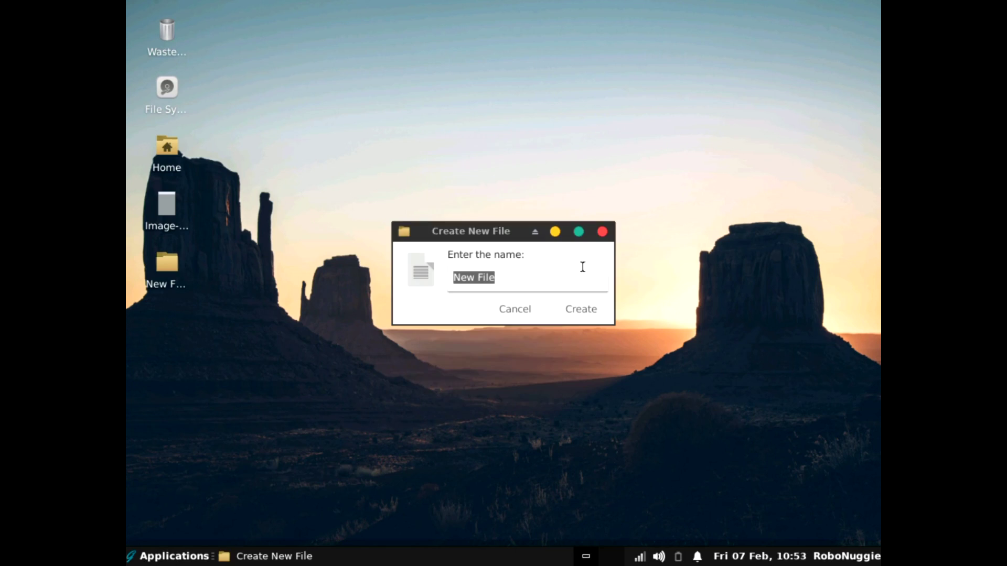
click(589, 313)
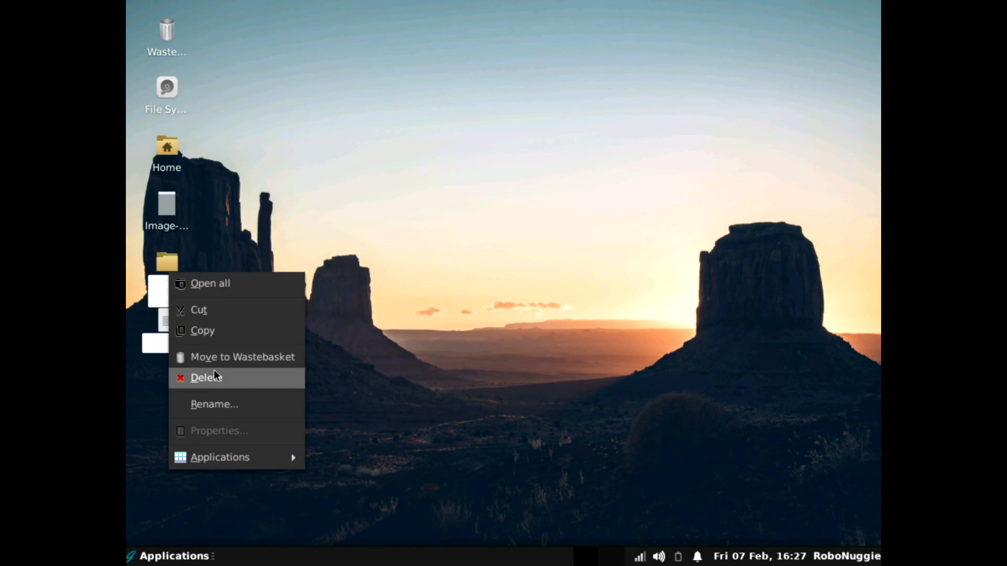
click(215, 373)
Confirm the deletion, then open Desktop Settings and scroll through the ghostbsd wallpaper thumbnails.
click(567, 323)
right_click(414, 73)
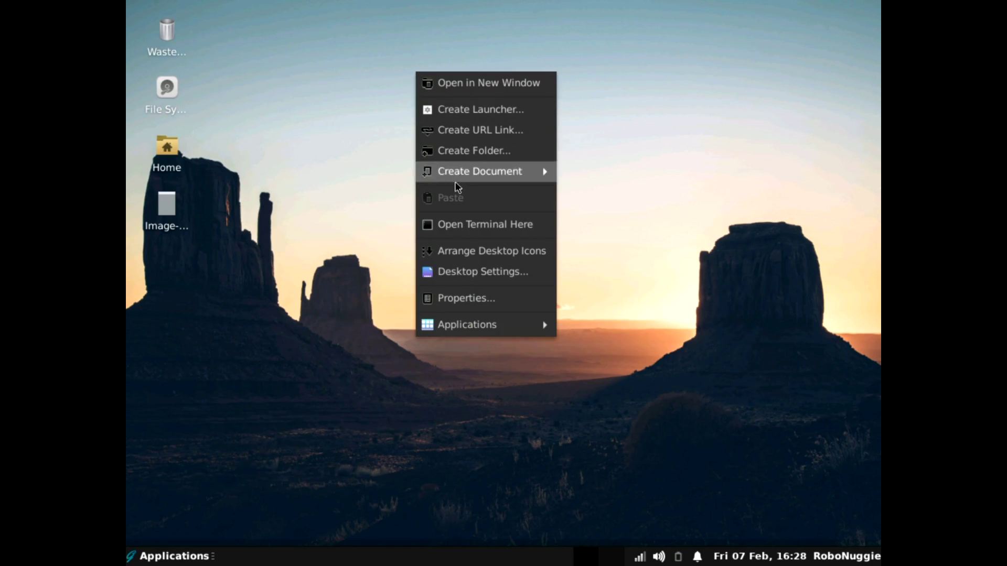
click(456, 274)
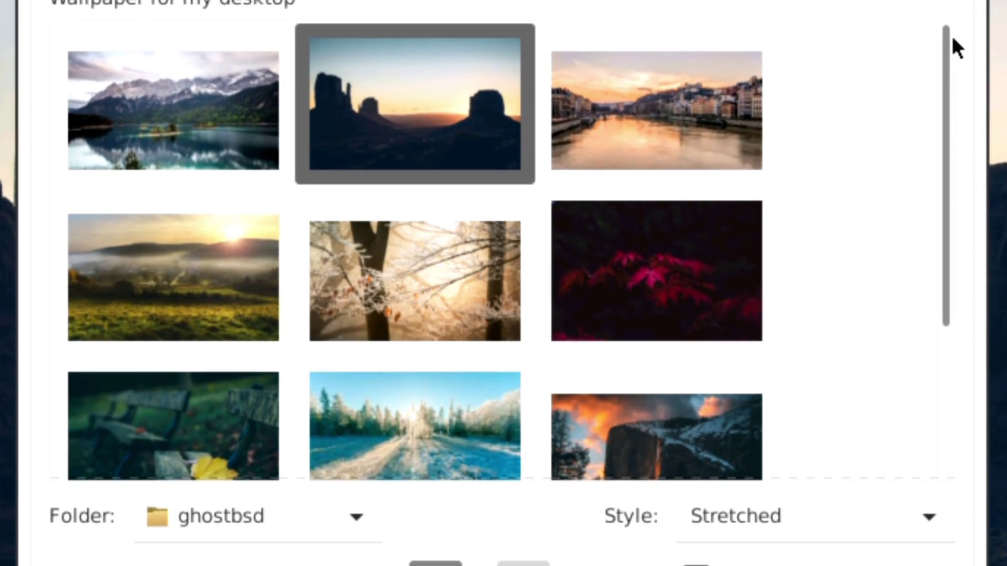
drag(951, 36, 938, 277)
scroll(906, 167, up, 5)
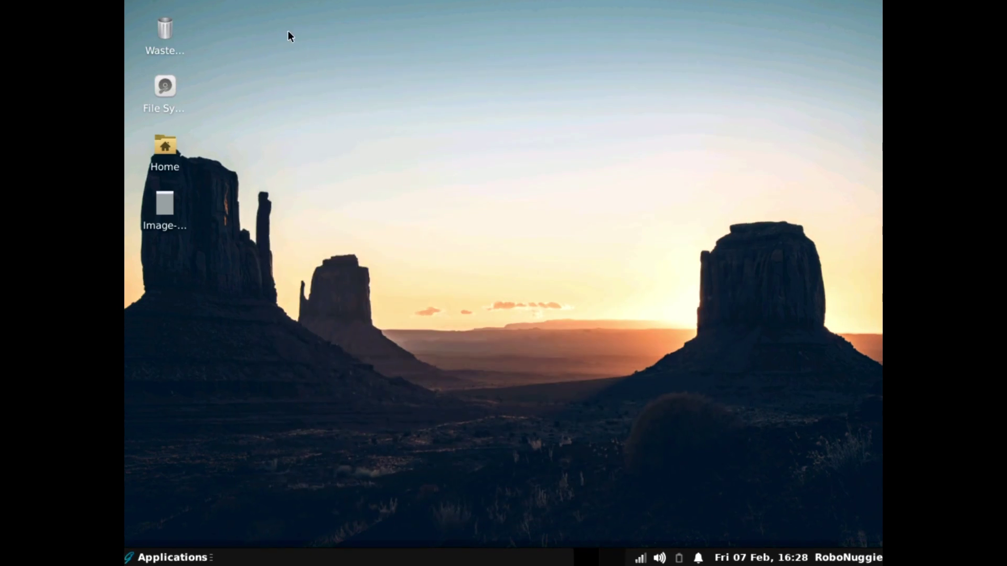
Browse the desktop's Applications submenus down to Office and launch LibreOffice Writer.
right_click(288, 33)
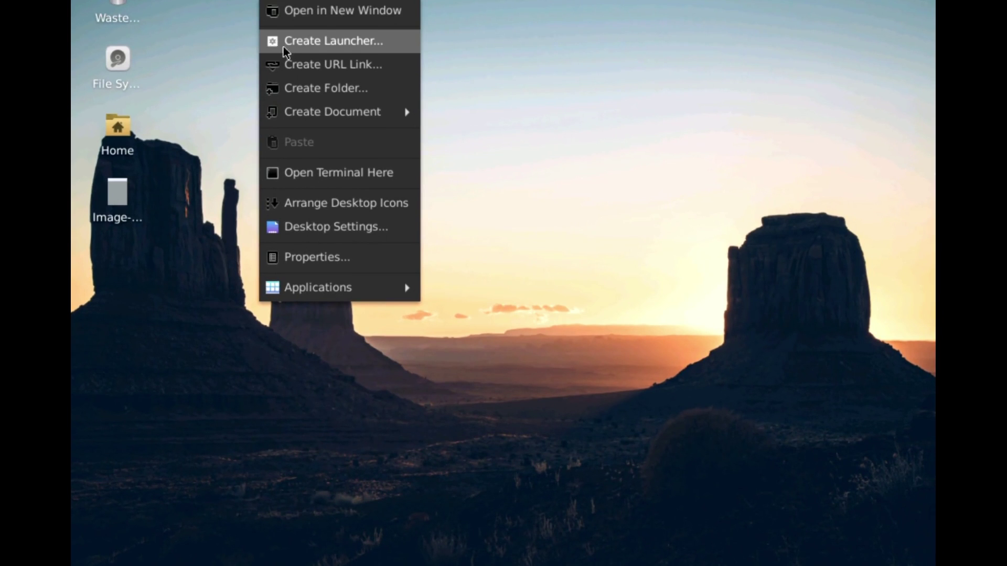
mouse_move(294, 112)
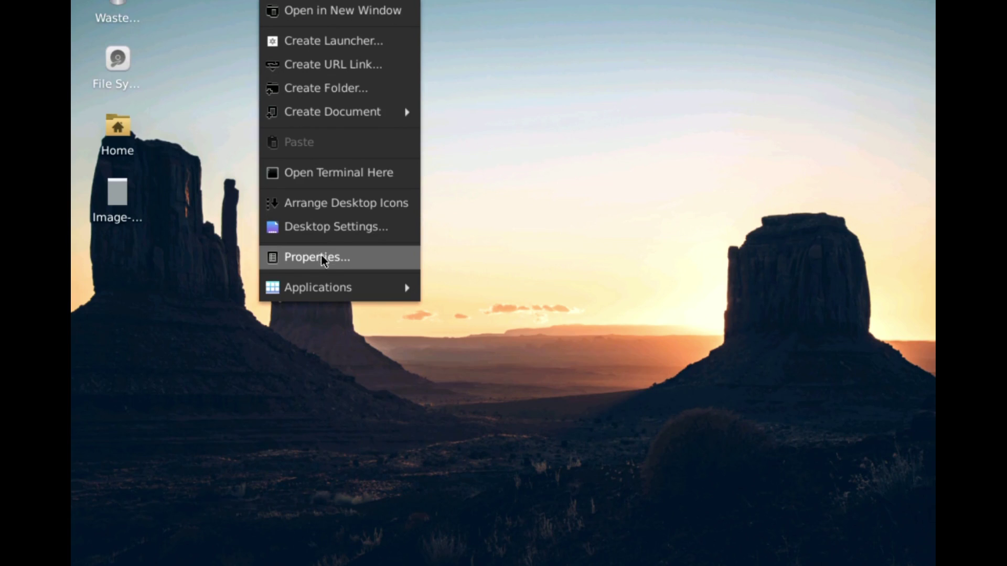
mouse_move(325, 285)
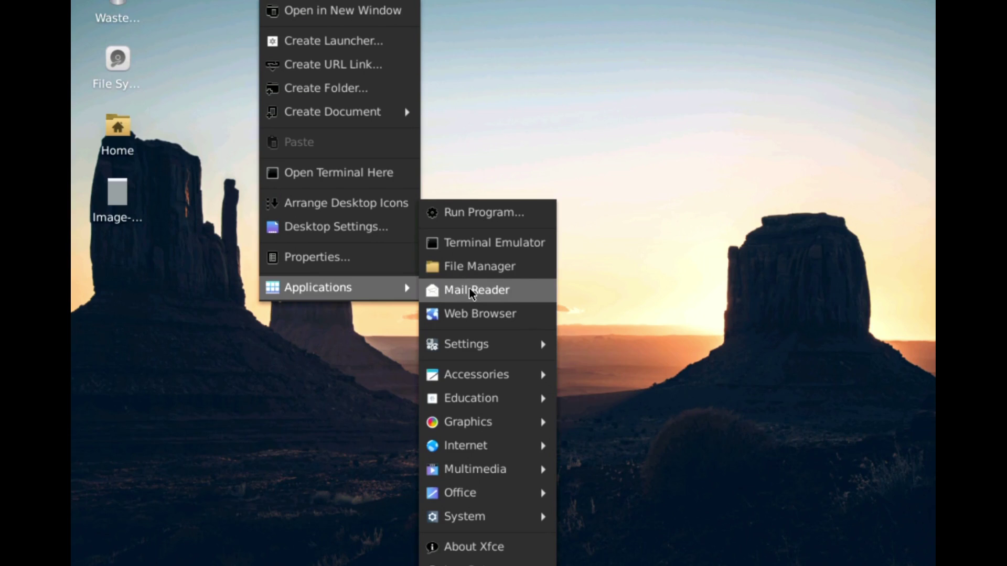
mouse_move(464, 341)
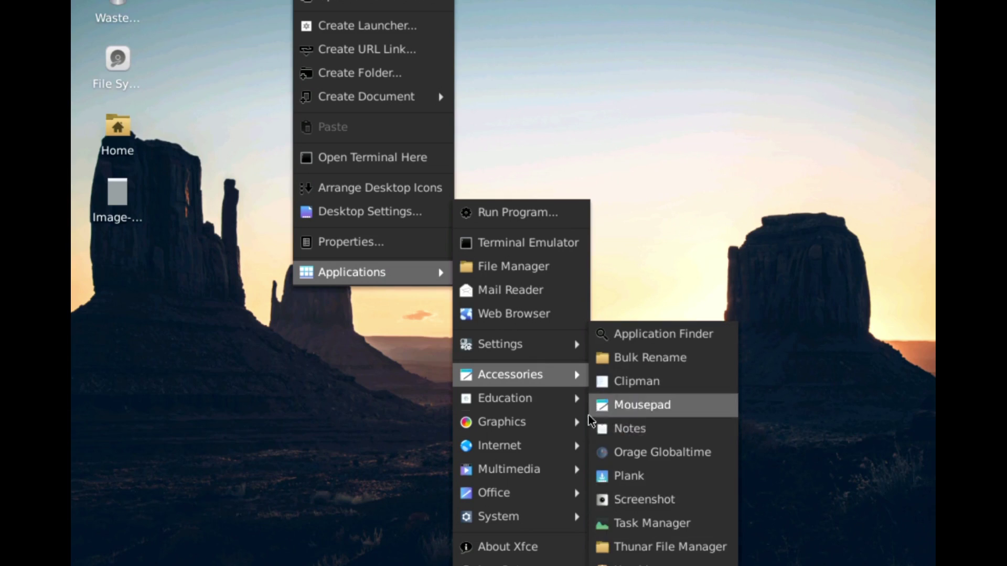
mouse_move(537, 402)
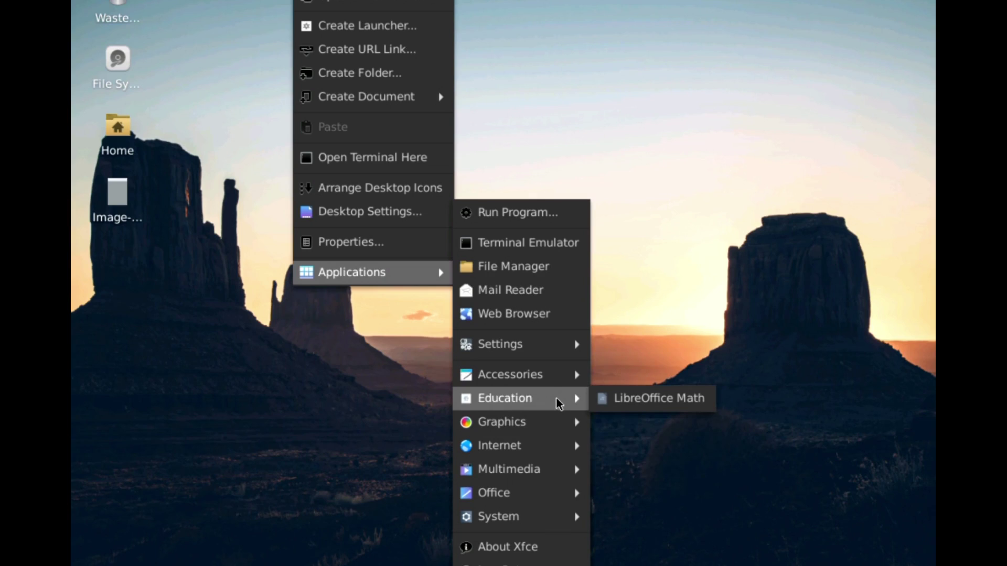
mouse_move(526, 423)
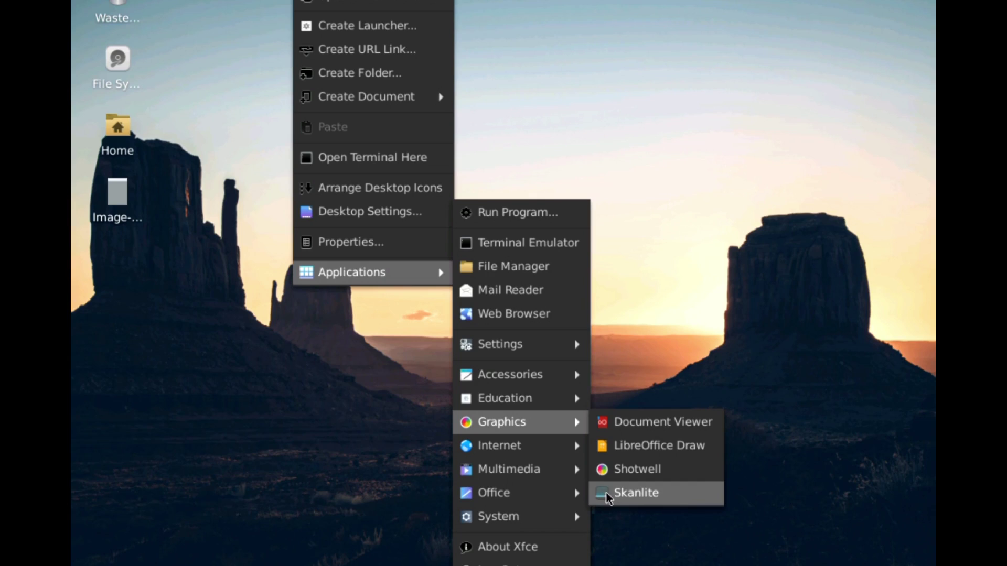
mouse_move(548, 449)
mouse_move(550, 472)
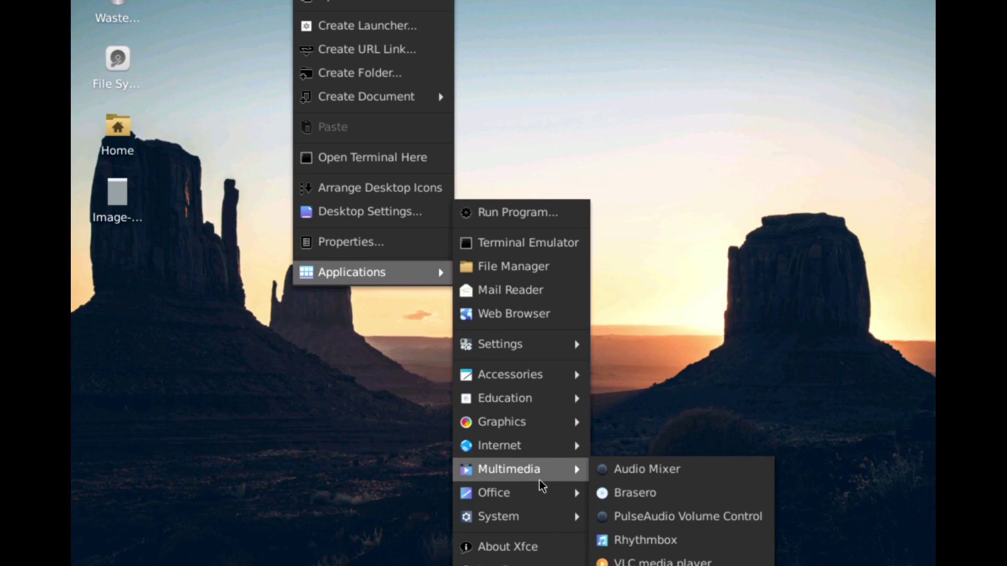
mouse_move(540, 500)
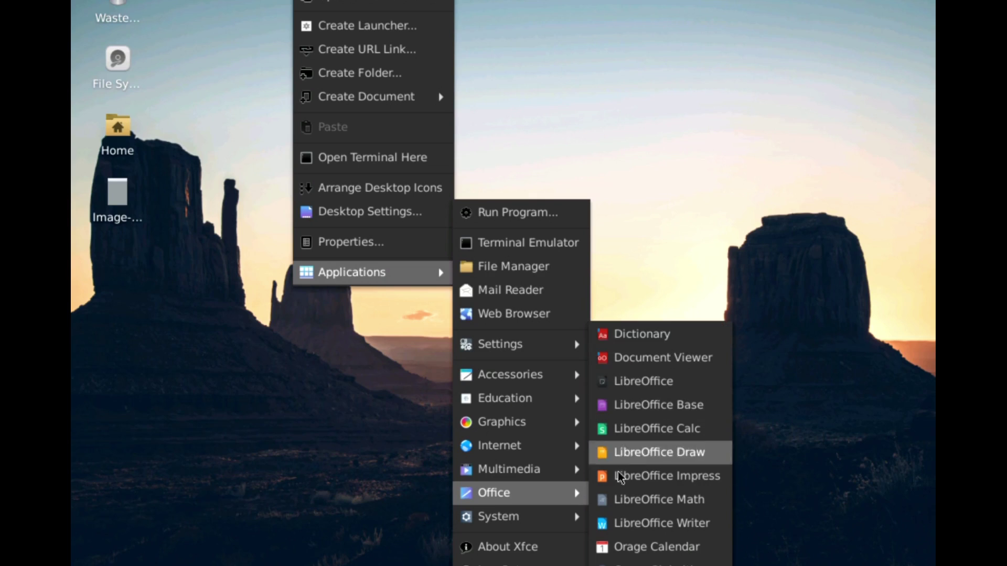
mouse_move(558, 519)
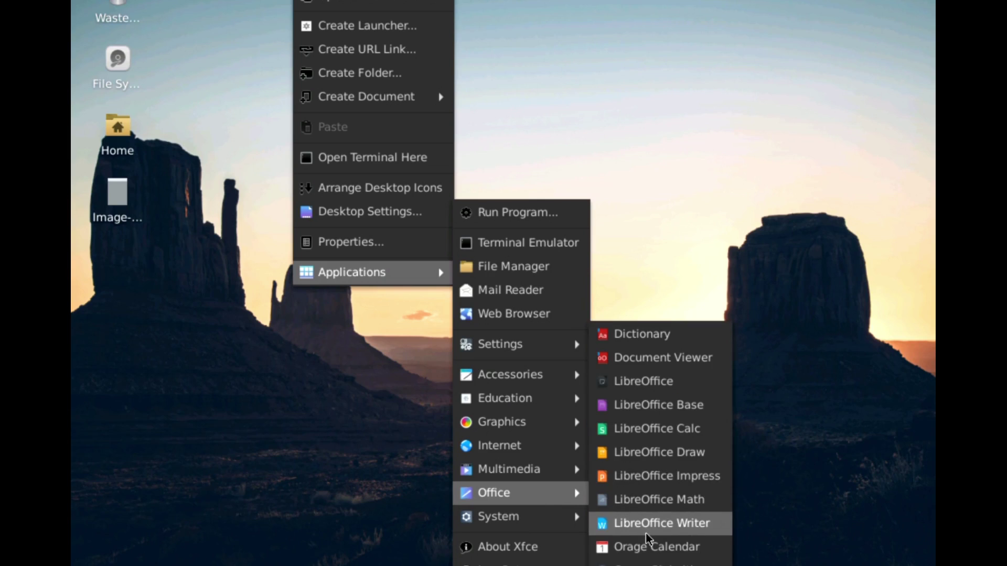
click(646, 532)
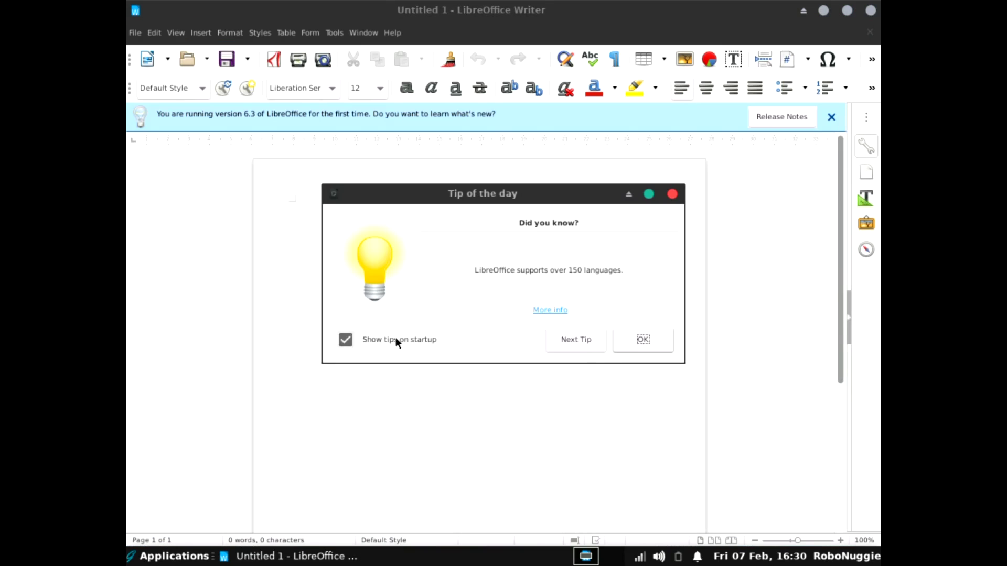
Dismiss the tip of the day, confirm version 6.3.4.2.0+ in Help > About, and close it.
click(643, 340)
click(393, 32)
click(423, 225)
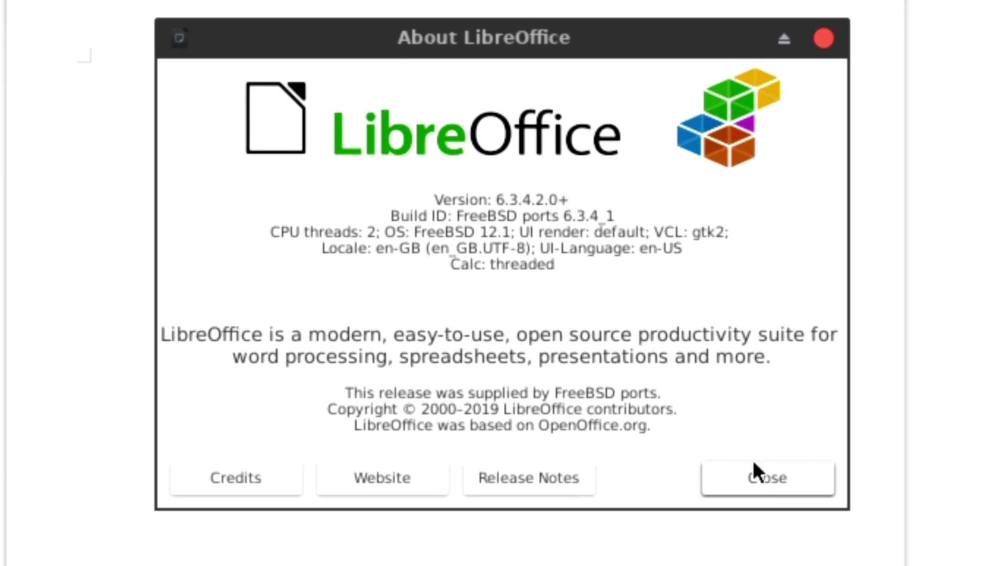
click(702, 430)
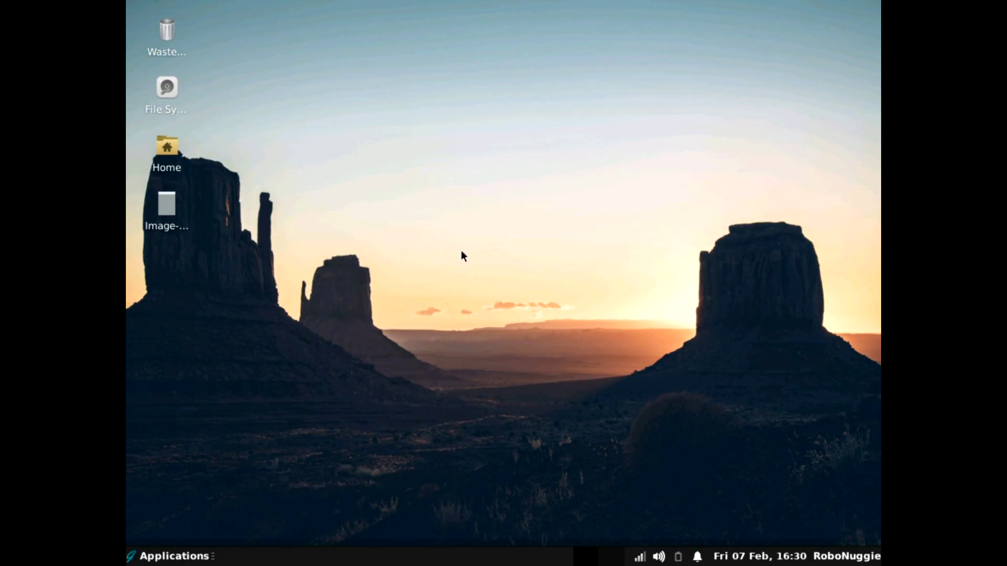
Open the Settings Manager from the desktop's Applications > Settings menu.
click(173, 557)
click(173, 557)
right_click(332, 66)
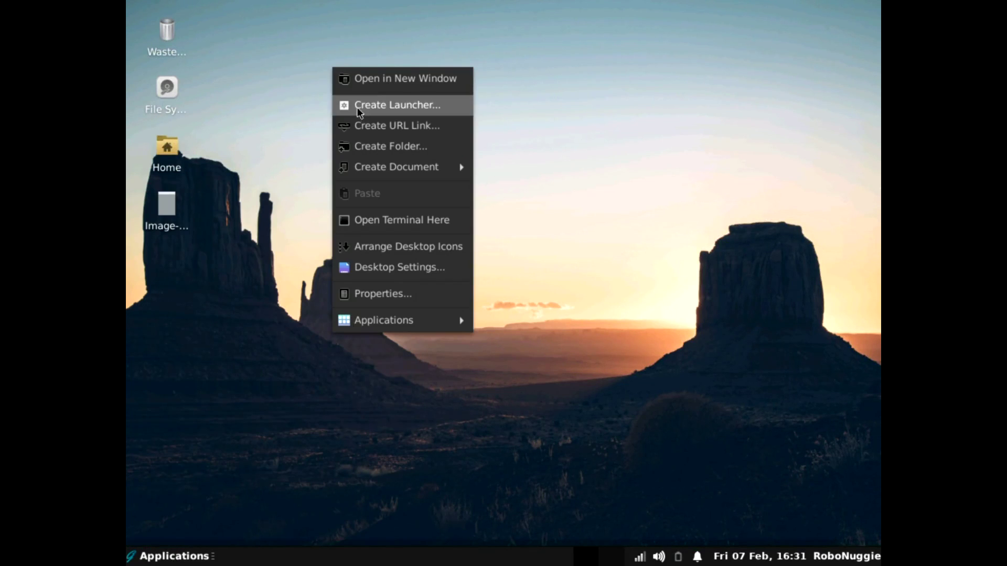
mouse_move(377, 326)
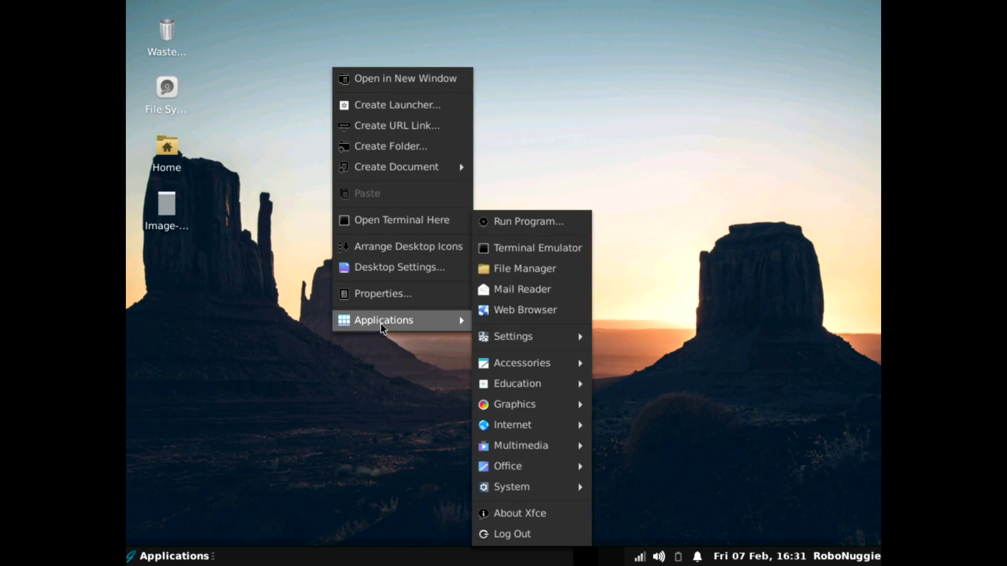
mouse_move(511, 491)
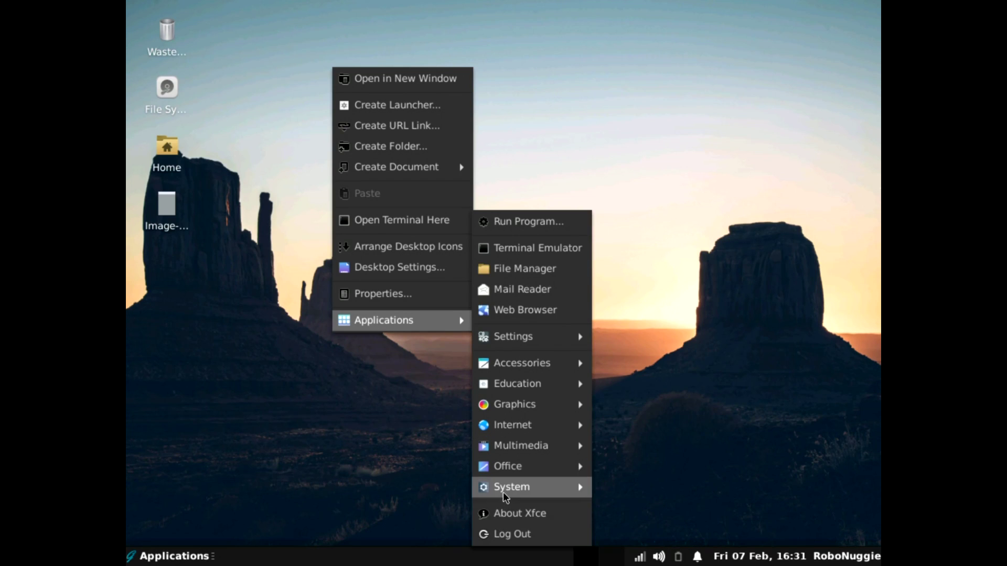
mouse_move(533, 342)
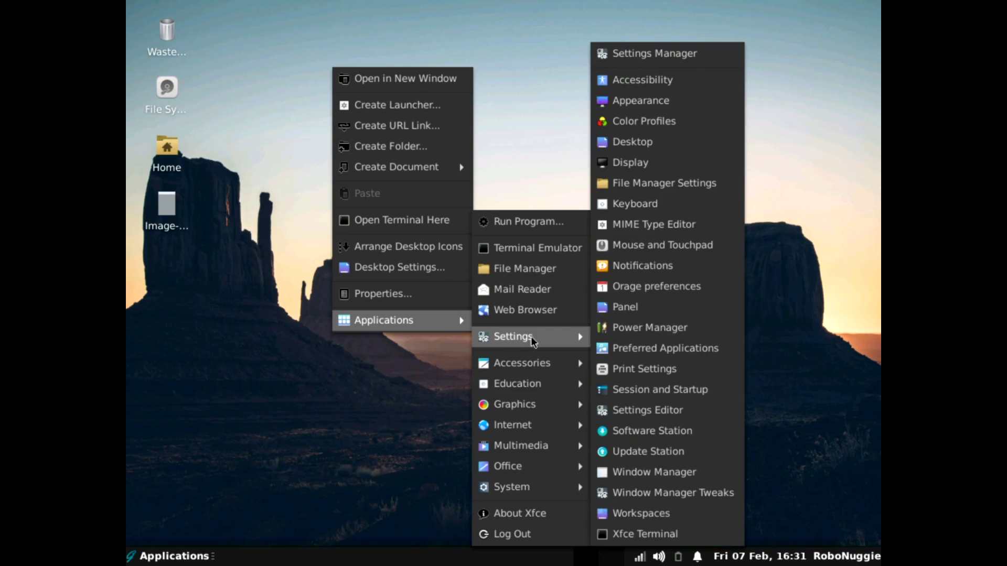
click(624, 62)
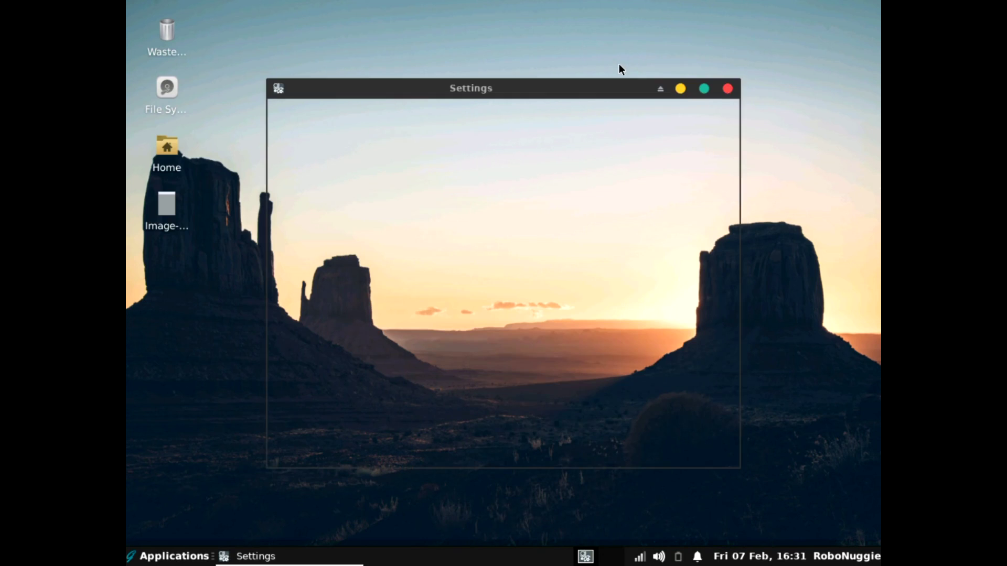
drag(531, 87, 530, 48)
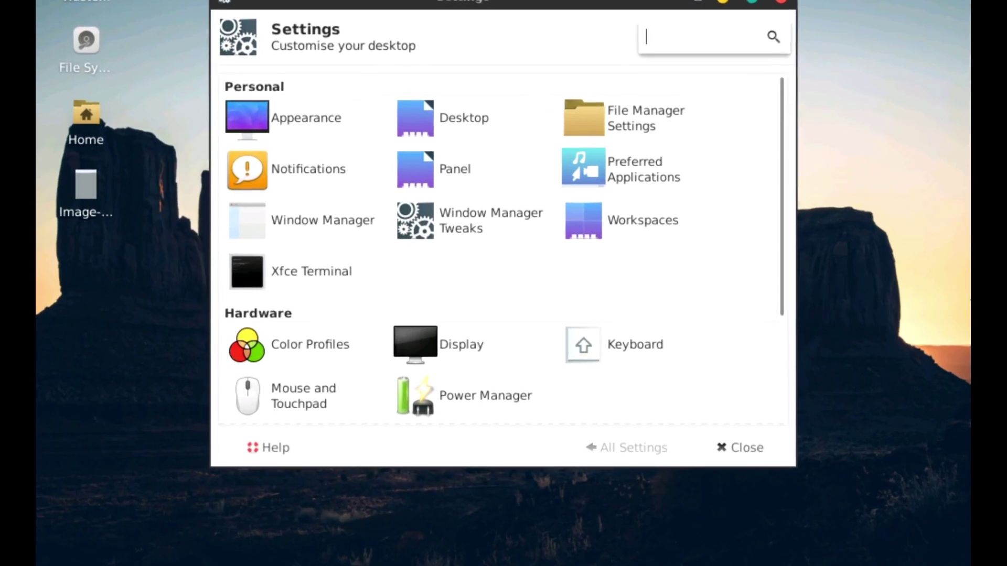
key(super)
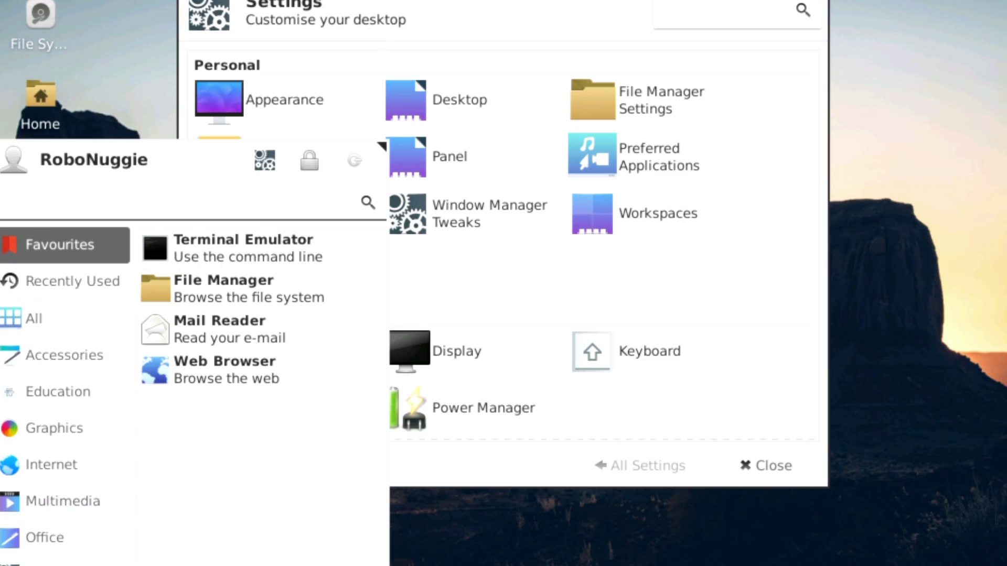
key(Escape)
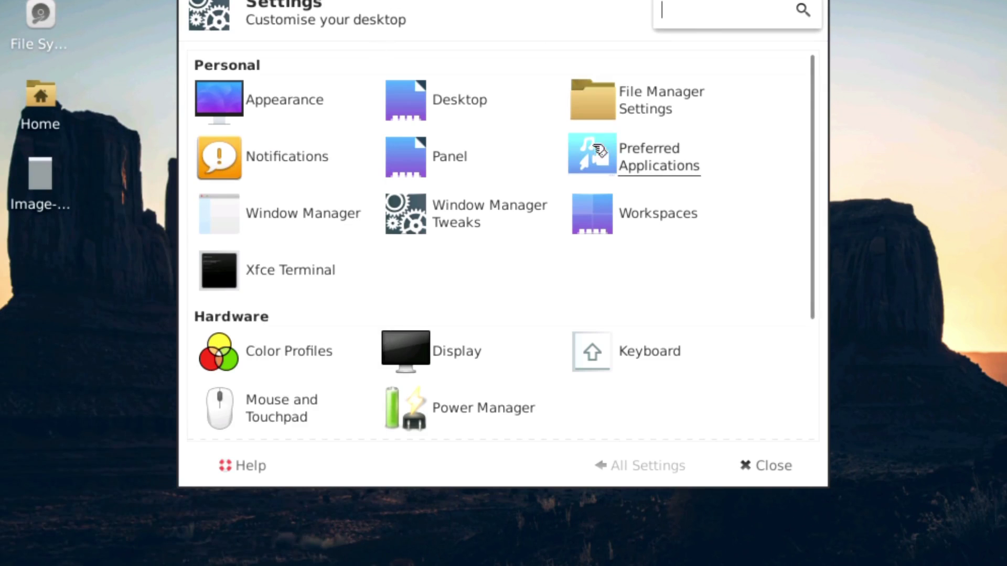
In Appearance, try Greybird and Vimix-Light, settle on the Vimix-Dark style, and close.
click(285, 98)
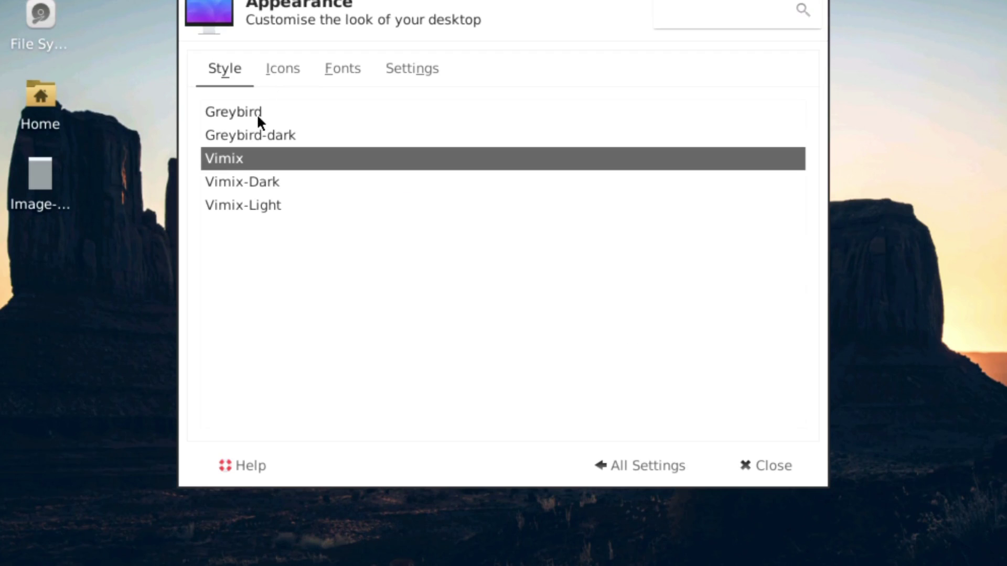
click(257, 116)
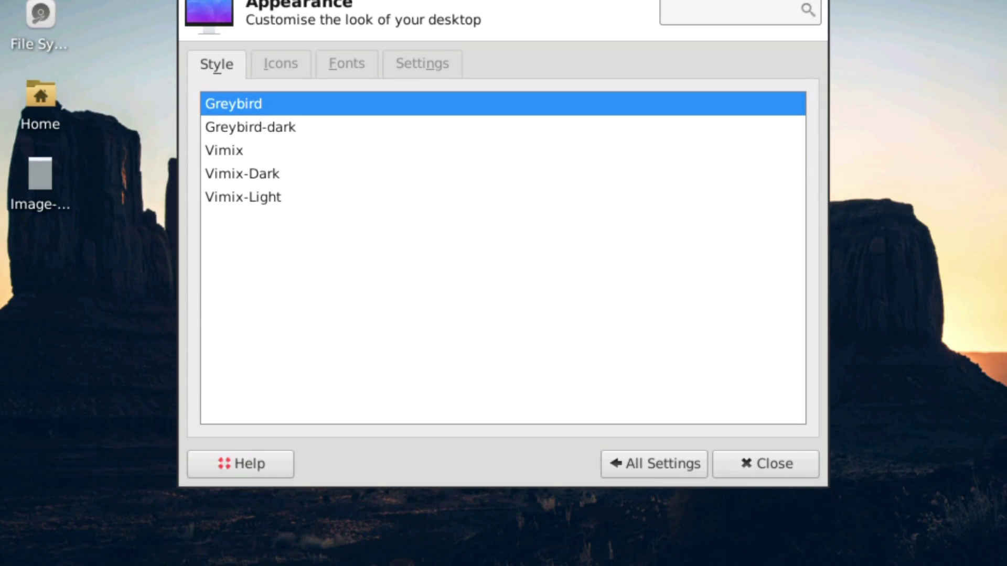
key(super)
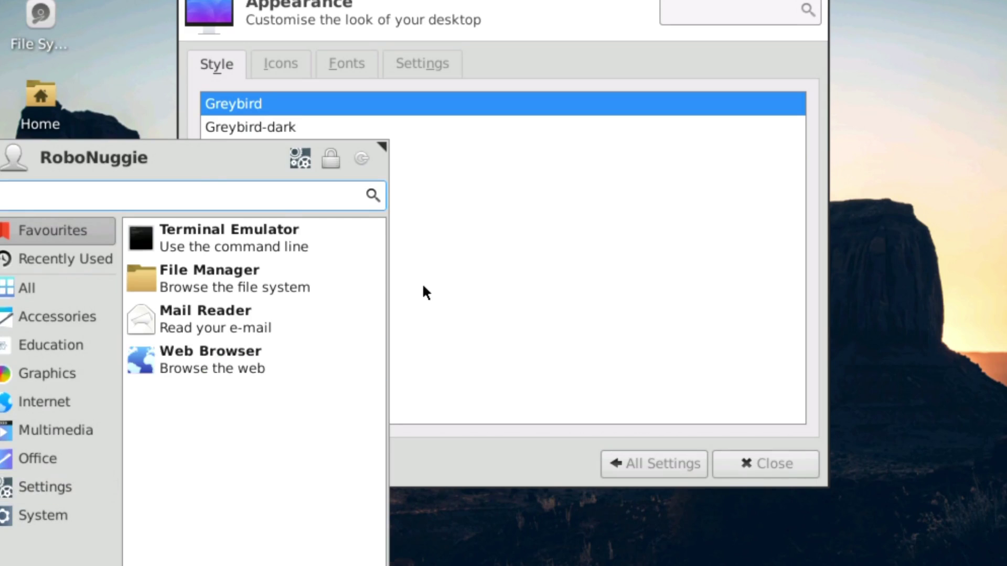
click(285, 230)
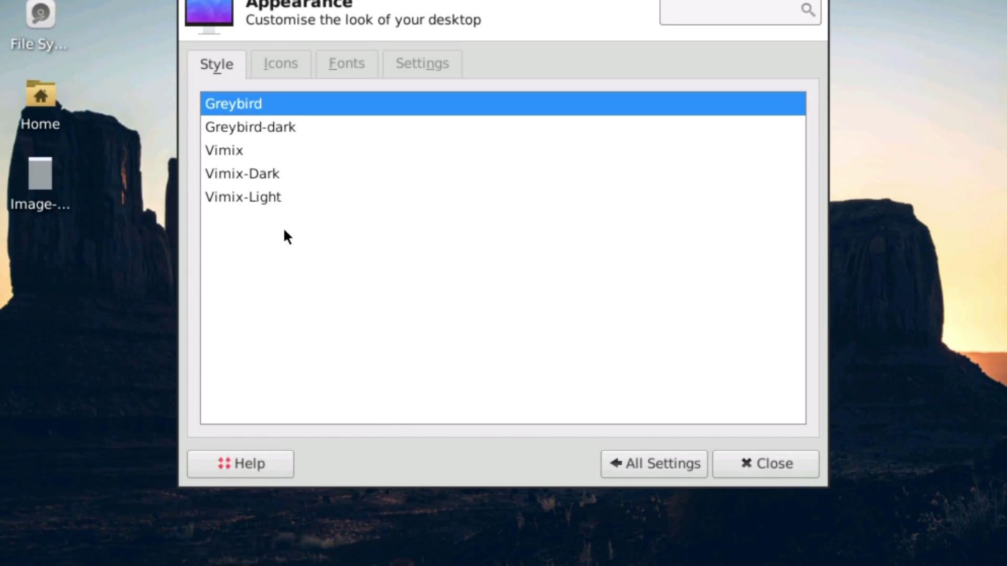
click(255, 193)
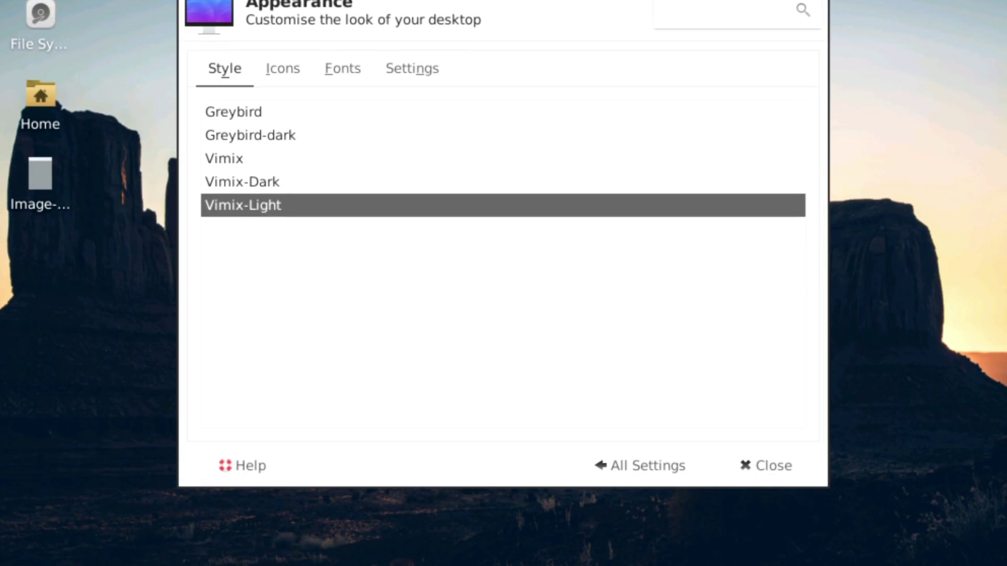
key(super)
key(Escape)
click(227, 181)
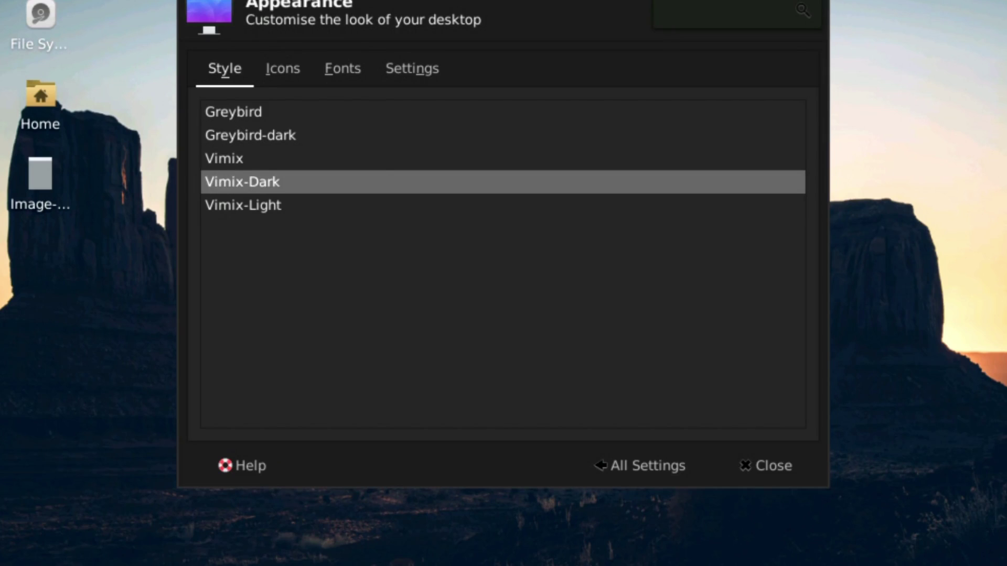
key(super)
key(Escape)
click(765, 466)
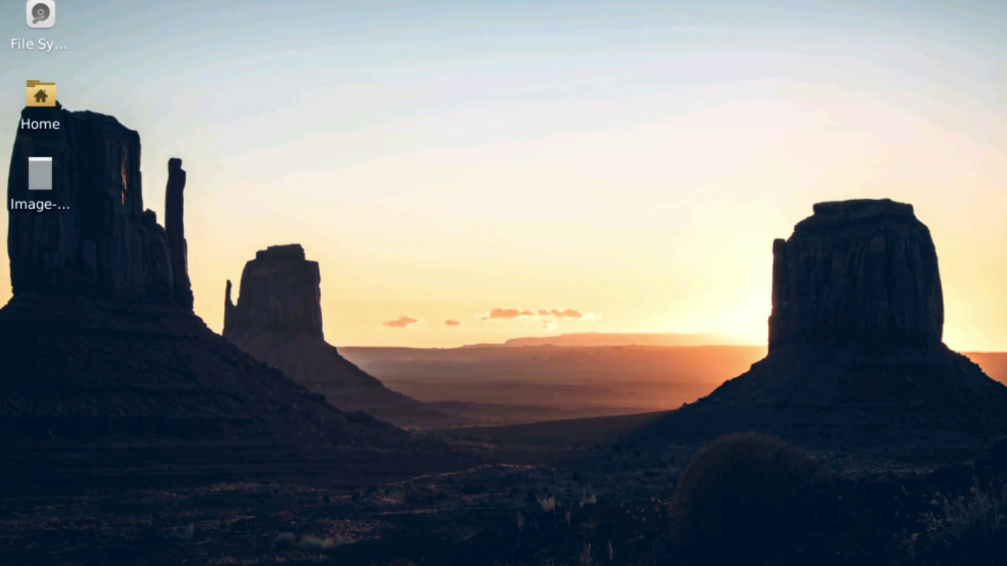
Set Fog_Sunset_Countryside.jpg as the desktop wallpaper through Desktop Settings and close it.
right_click(312, 142)
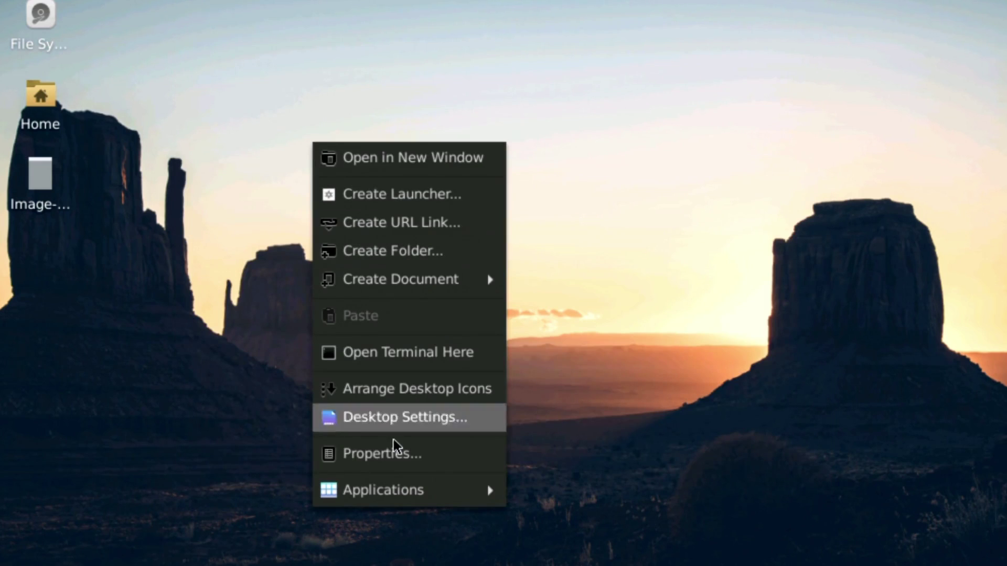
click(410, 422)
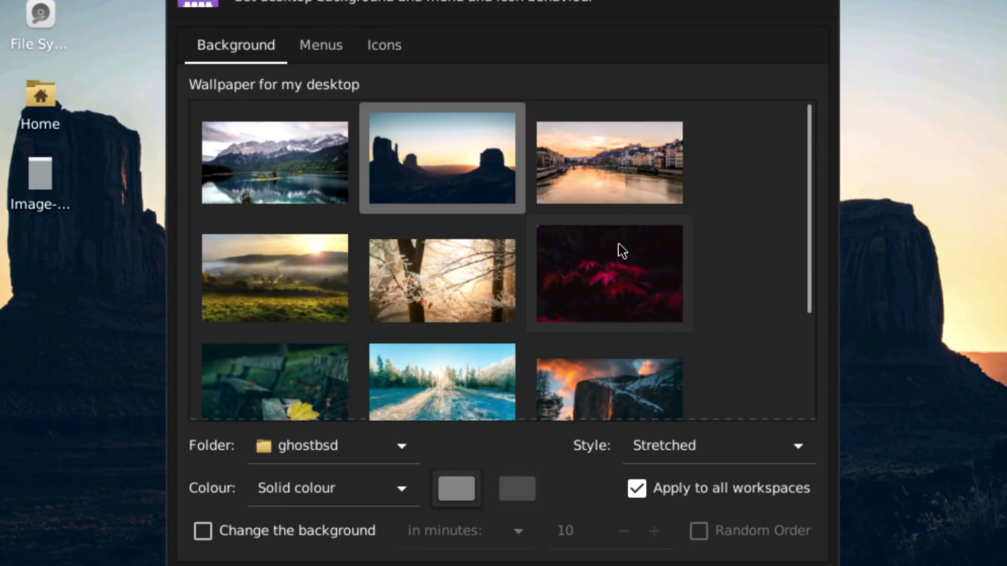
click(313, 299)
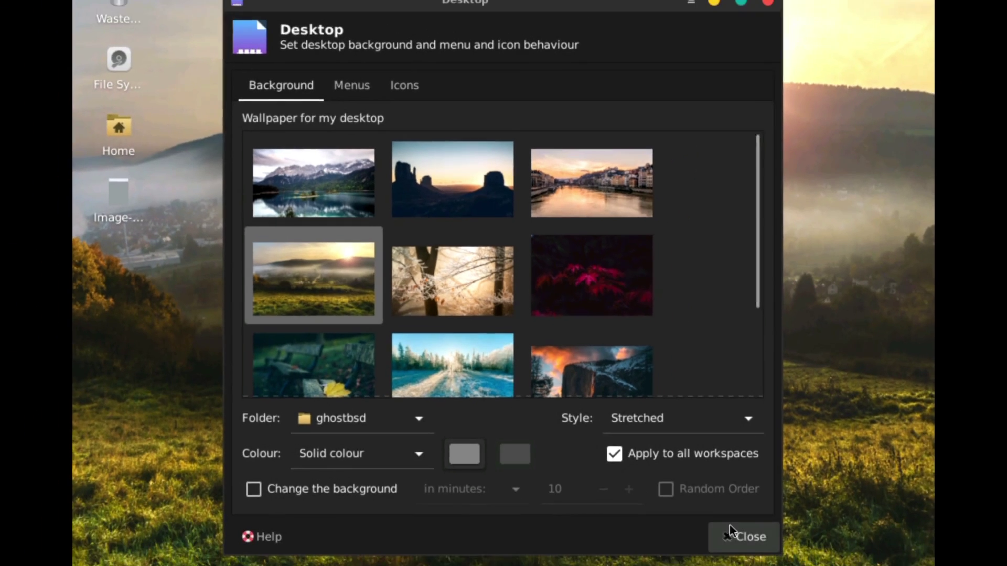
click(734, 533)
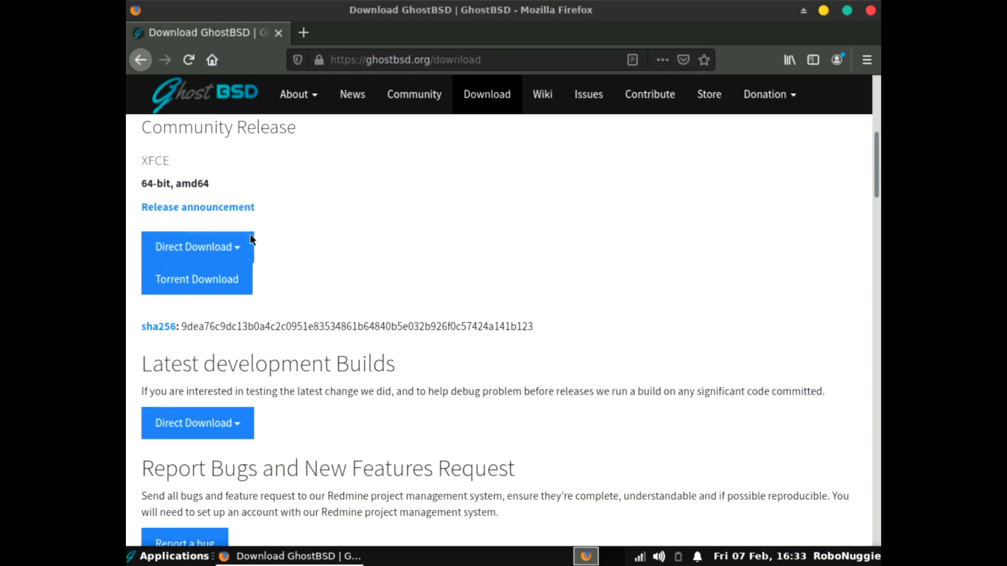
Open the GhostBSD 20.01 release announcement and read the changes since 19.10 and fixed issues.
scroll(219, 172, up, 1)
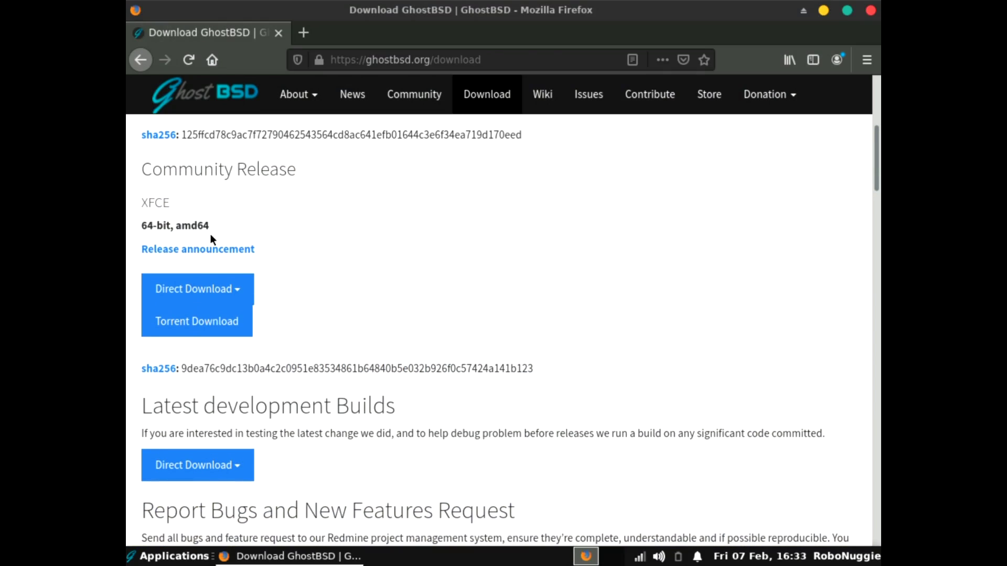
click(215, 249)
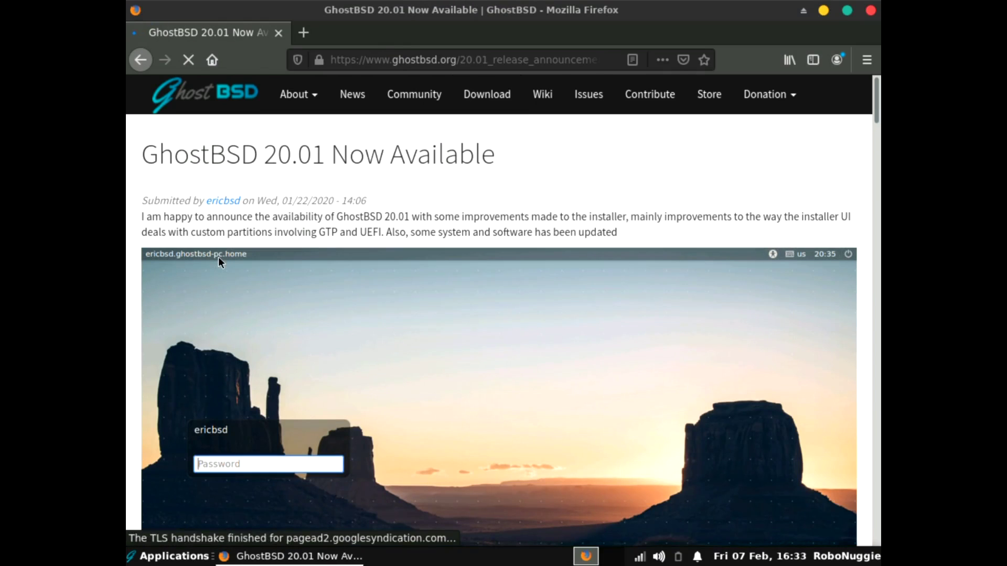
drag(874, 110, 860, 218)
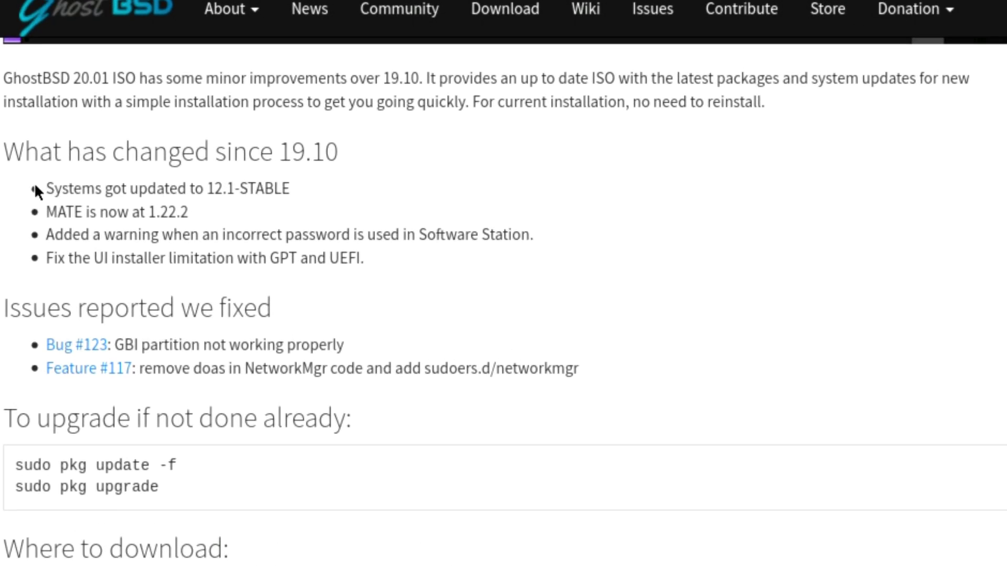
drag(120, 207, 395, 265)
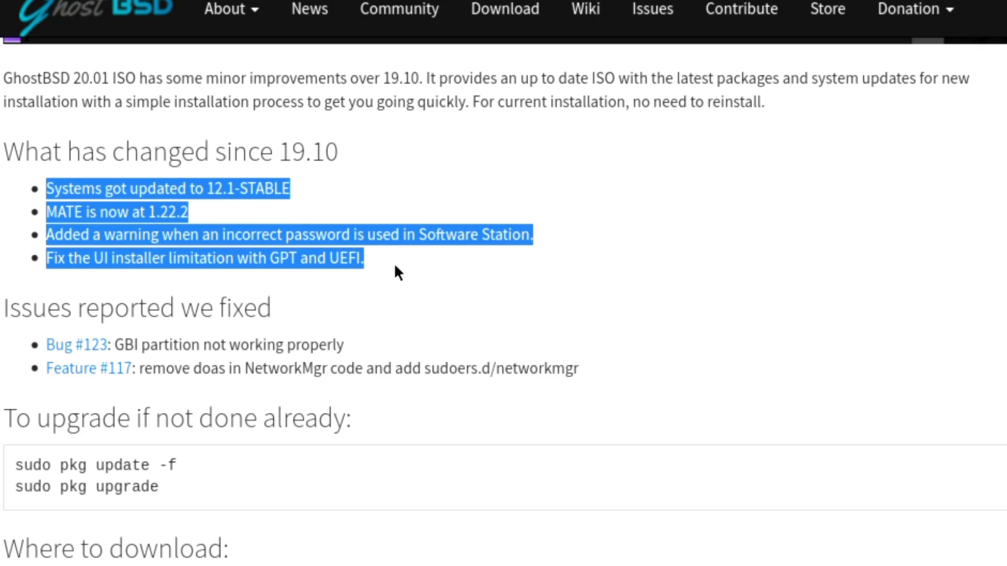
click(401, 264)
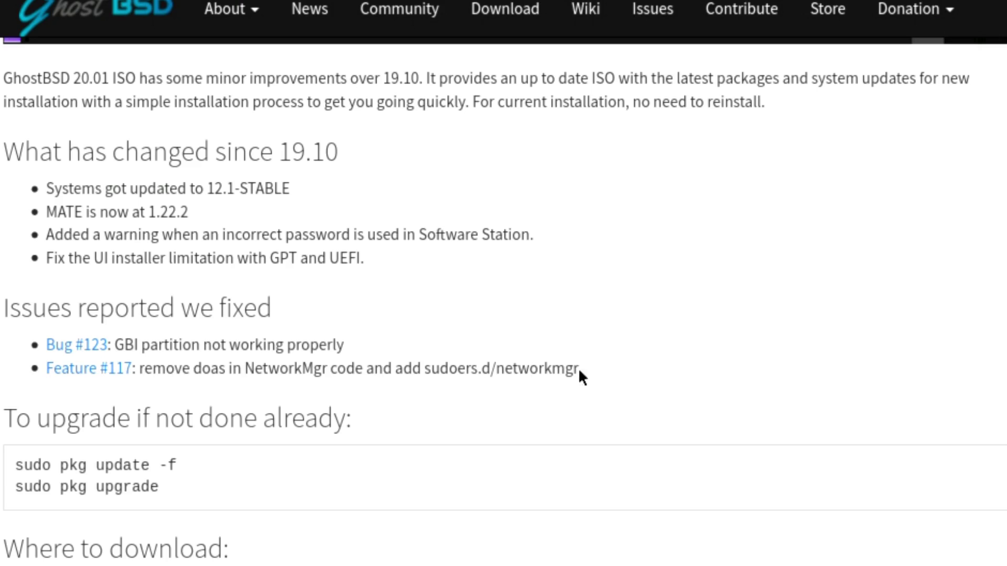
drag(579, 369, 21, 349)
click(436, 291)
Scroll down to review the BSD, Linux and Mac dd commands for writing the USB image.
scroll(665, 429, down, 5)
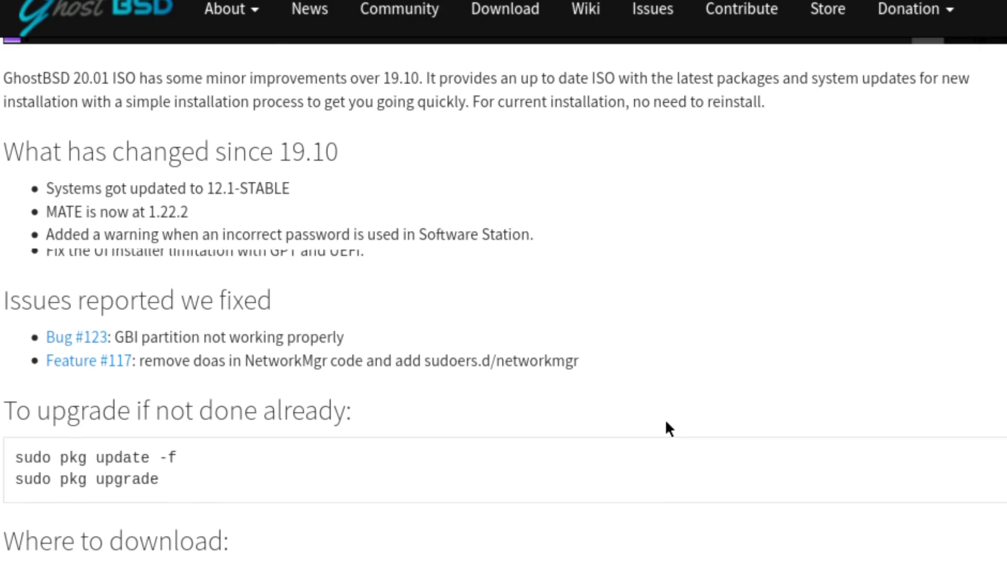
scroll(649, 431, down, 5)
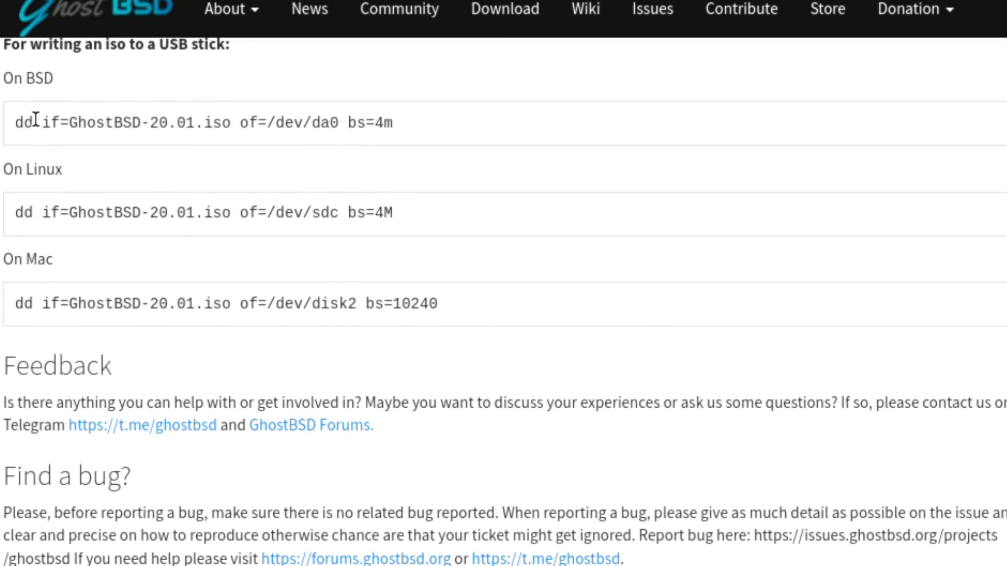
drag(16, 123, 440, 122)
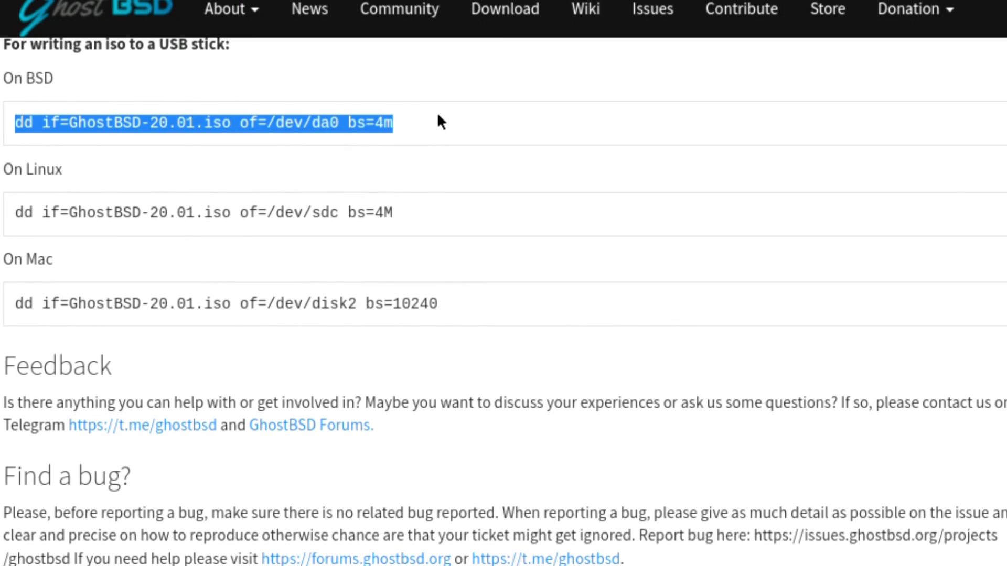
click(322, 121)
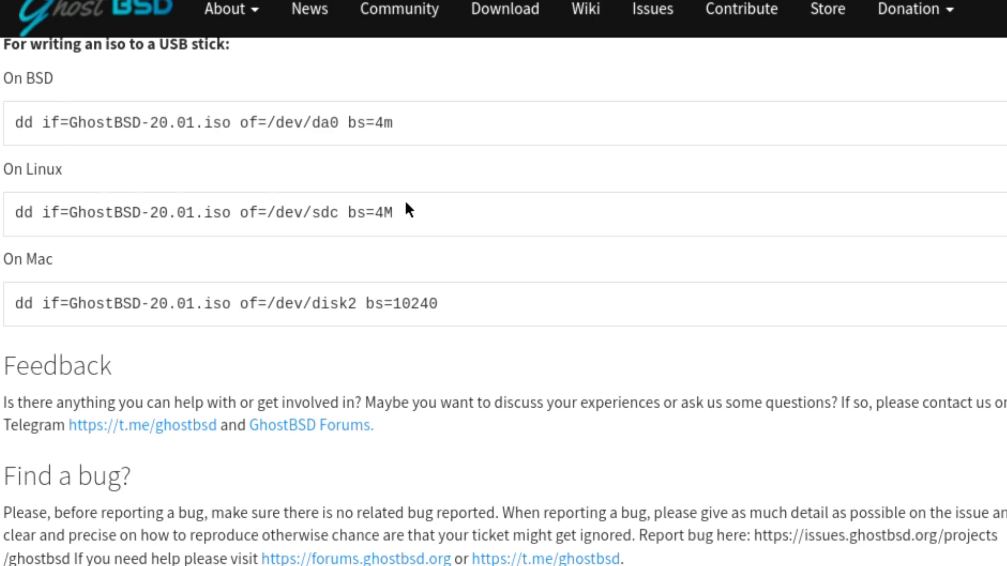
triple_click(389, 211)
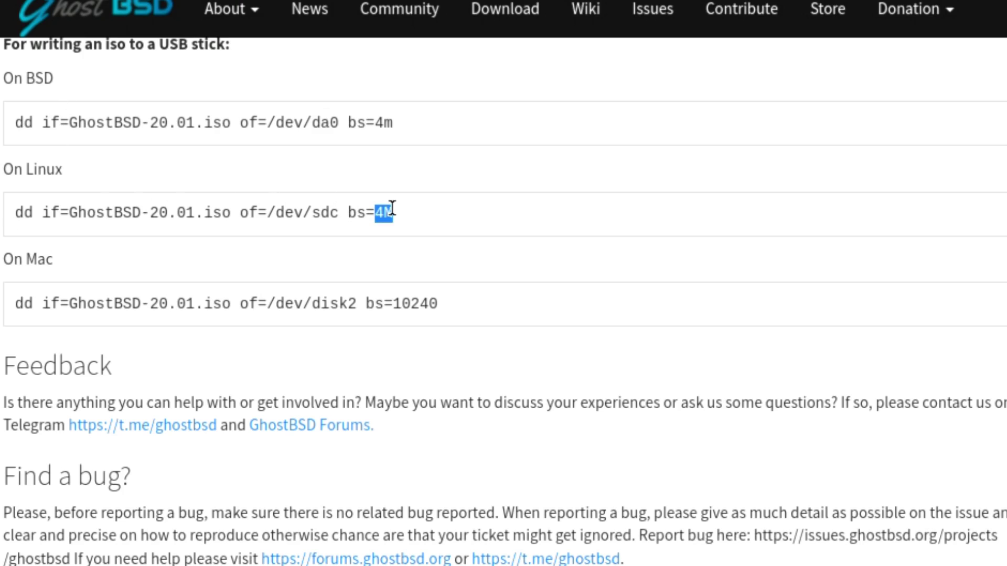
triple_click(405, 304)
click(409, 287)
Scroll further down to the Donate heading at the end of the announcement.
scroll(476, 402, down, 3)
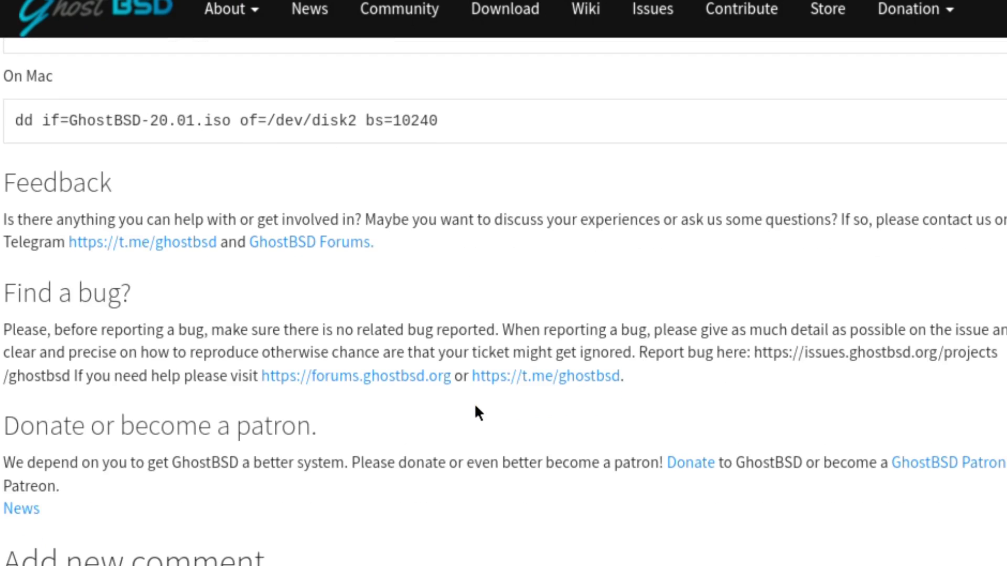
scroll(164, 409, down, 1)
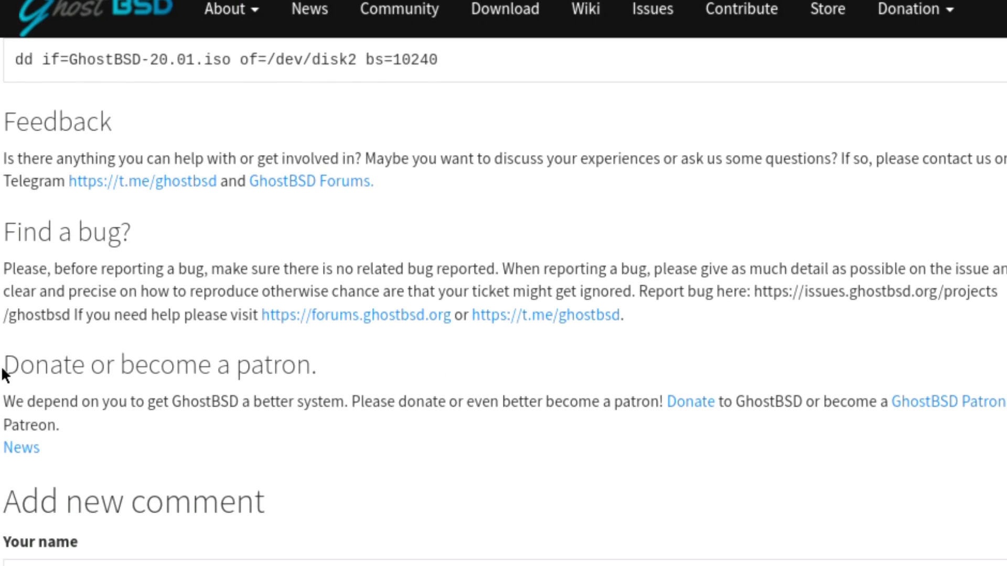
drag(7, 373, 93, 364)
click(92, 359)
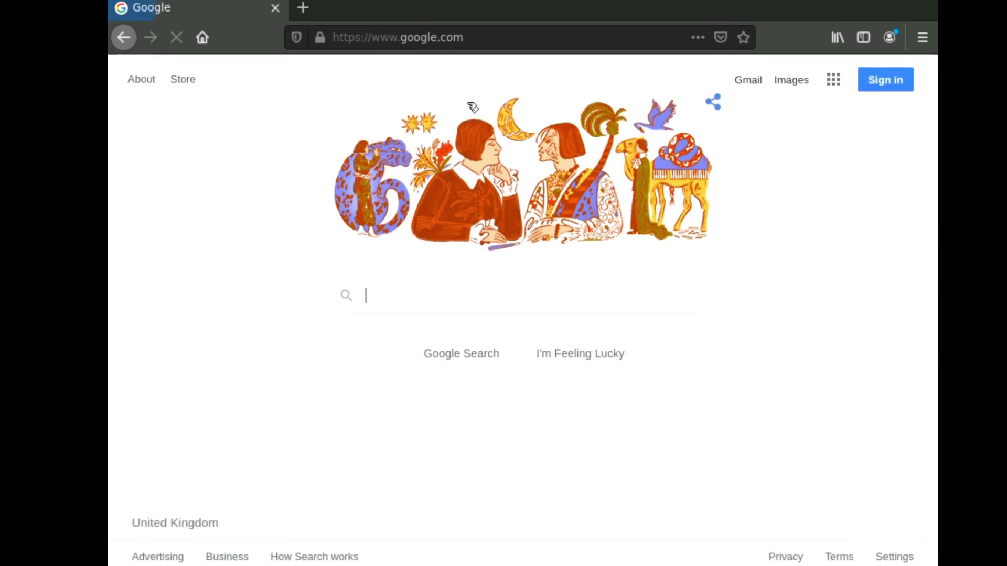
Search Google for 'youtube robonuggie' and open the RoboNuggie YouTube channel page.
click(425, 304)
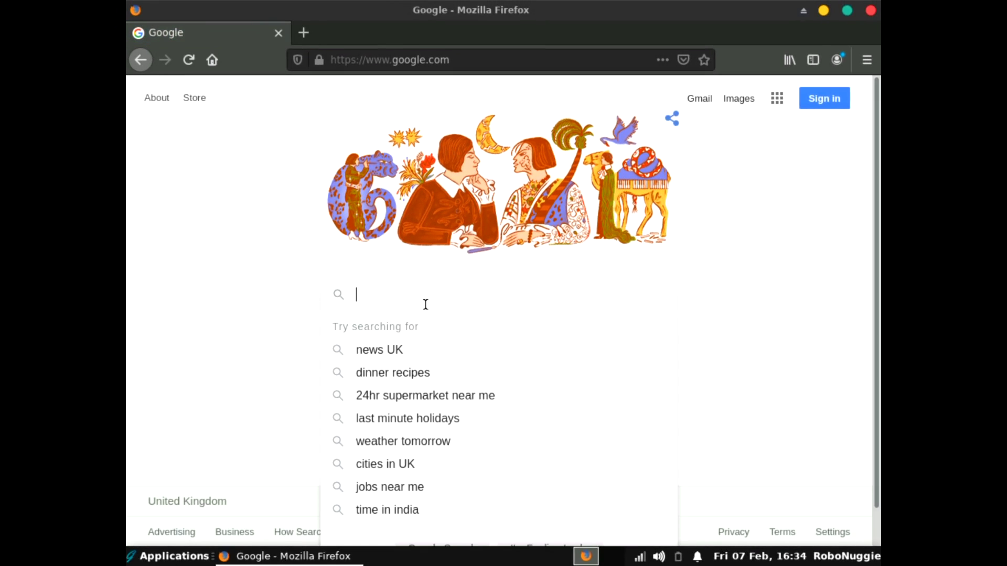
text(youtube )
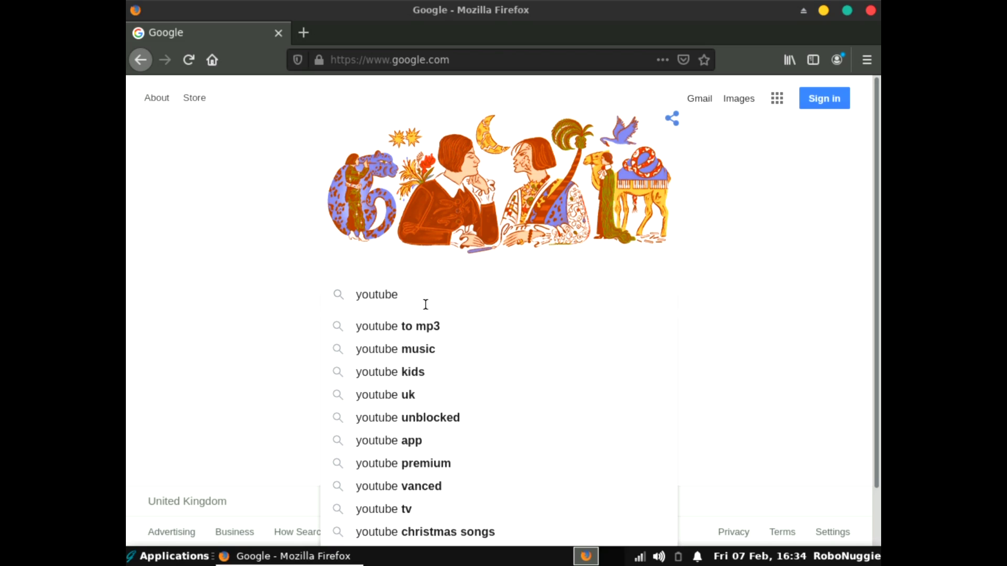
text(robon)
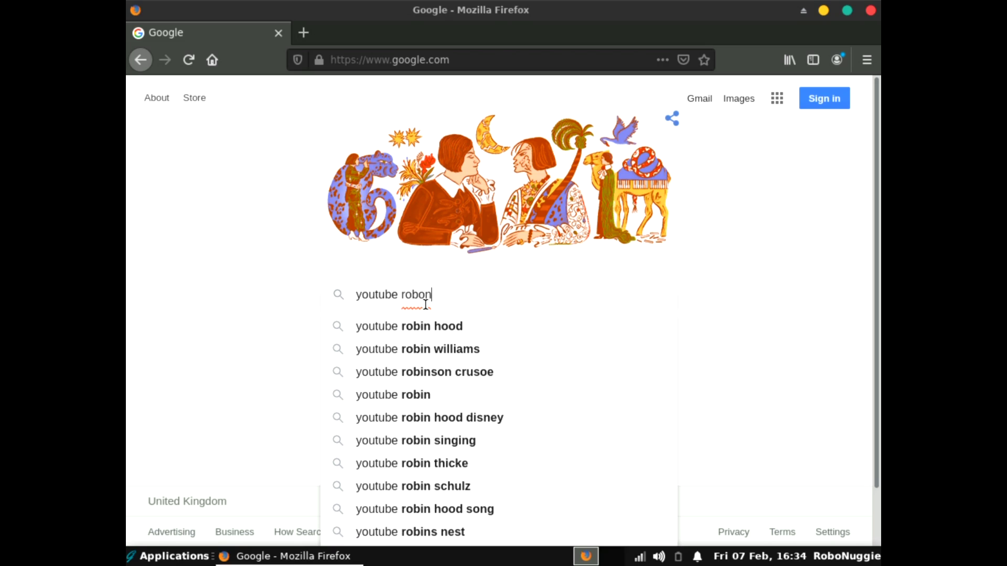
text(uggie)
key(Return)
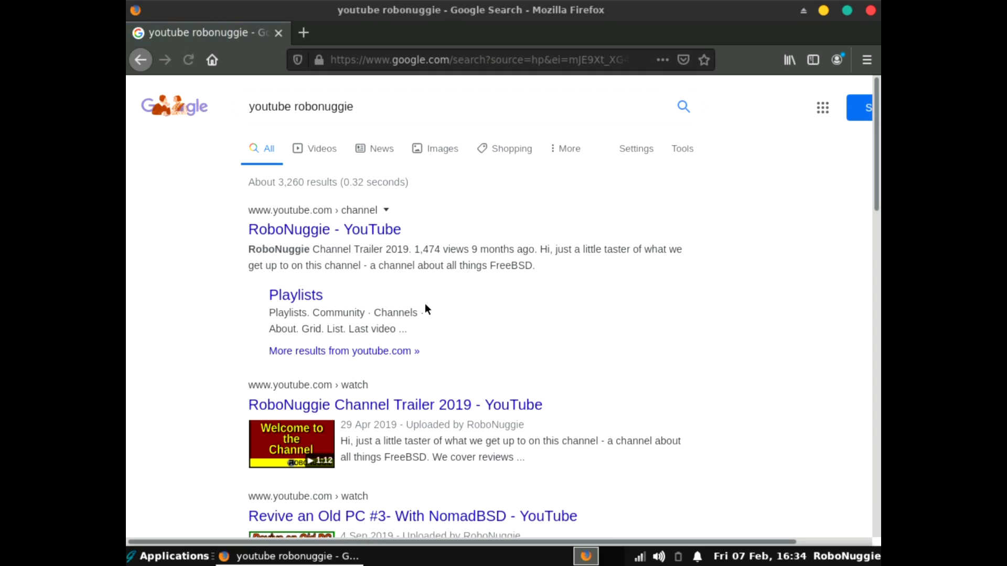
click(359, 231)
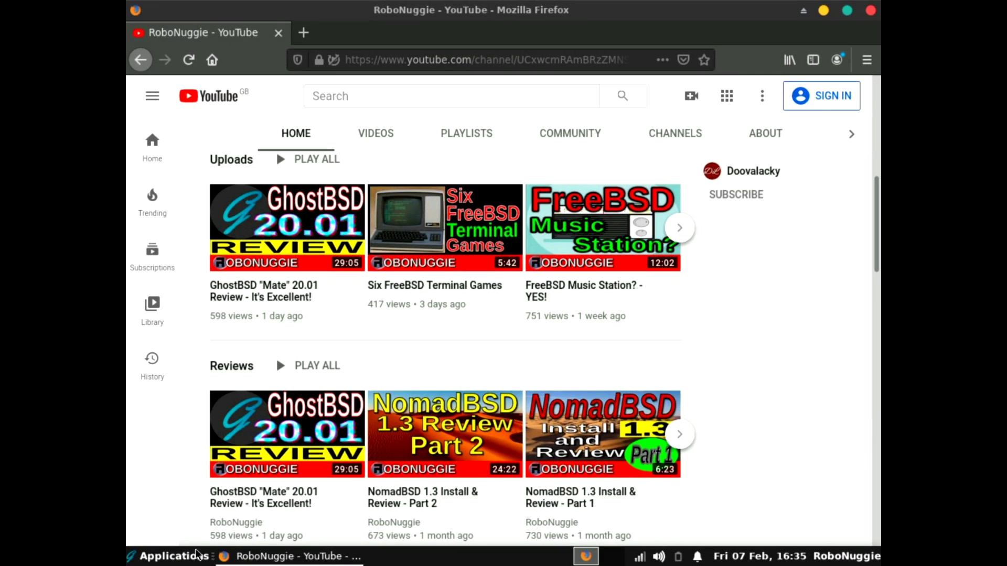
click(178, 556)
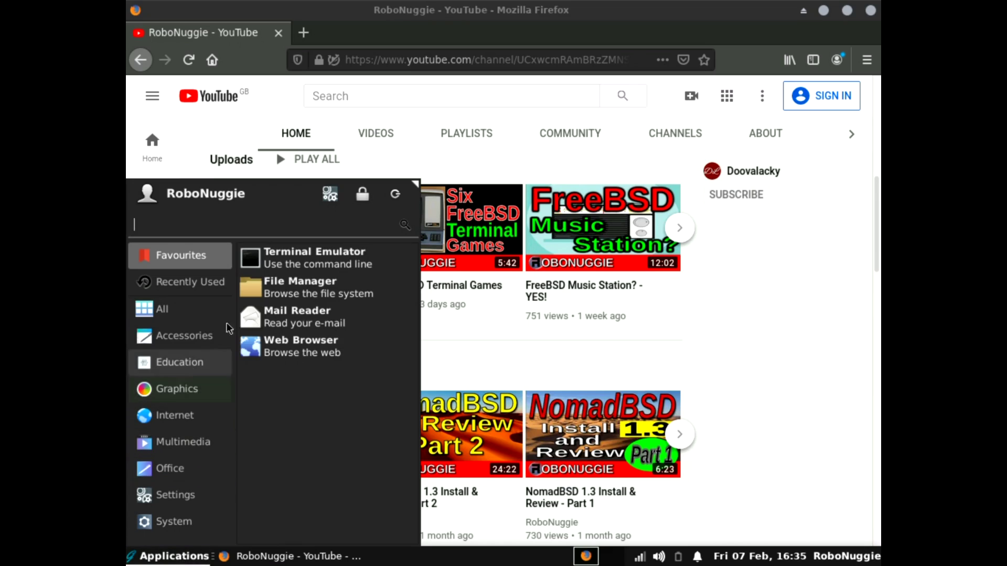
Launch a terminal and run top, noting active memory at 520M.
click(431, 310)
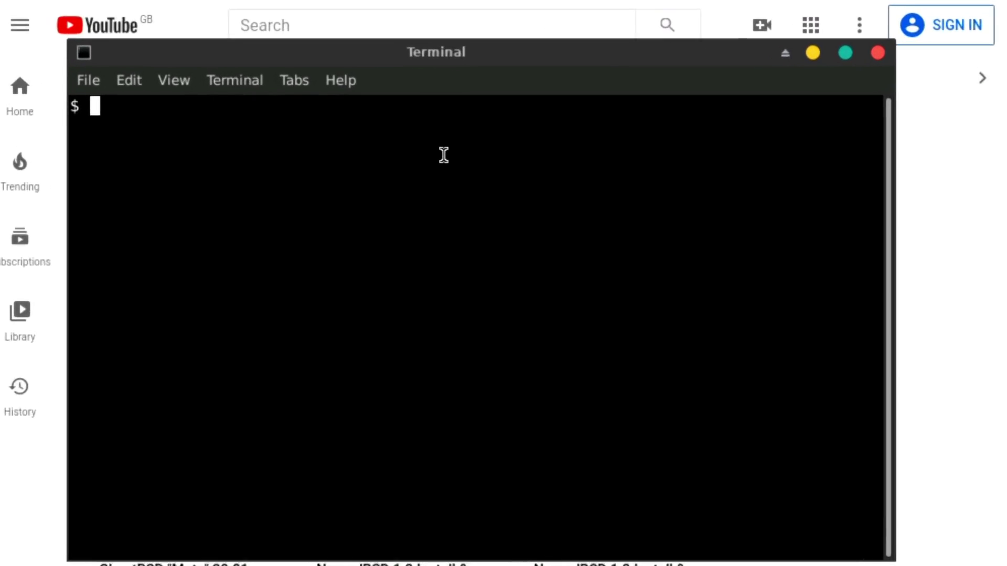
text(top)
key(Return)
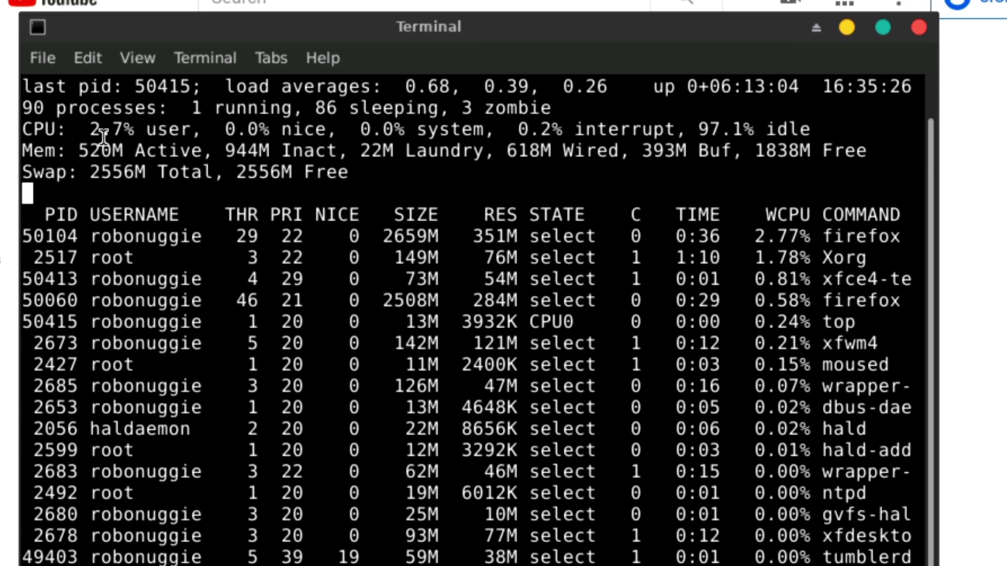
drag(76, 151, 112, 152)
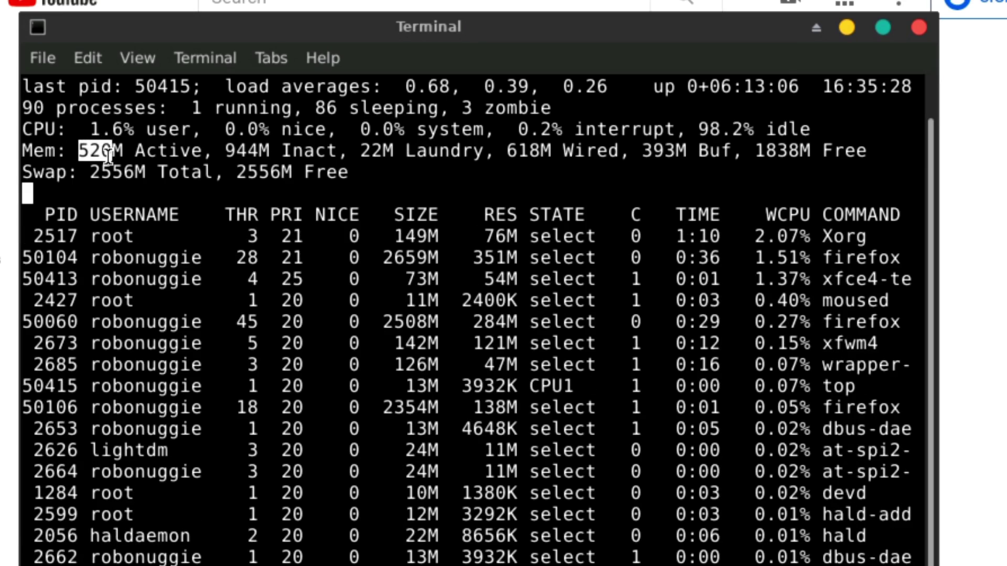
click(128, 177)
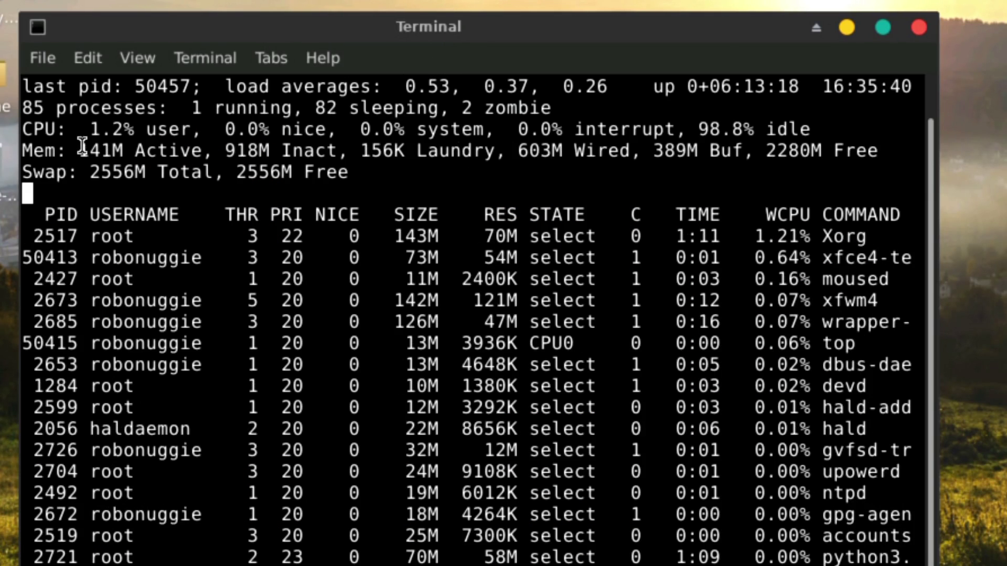
Confirm active memory has dropped to 141M, then close the terminal.
drag(83, 148, 113, 152)
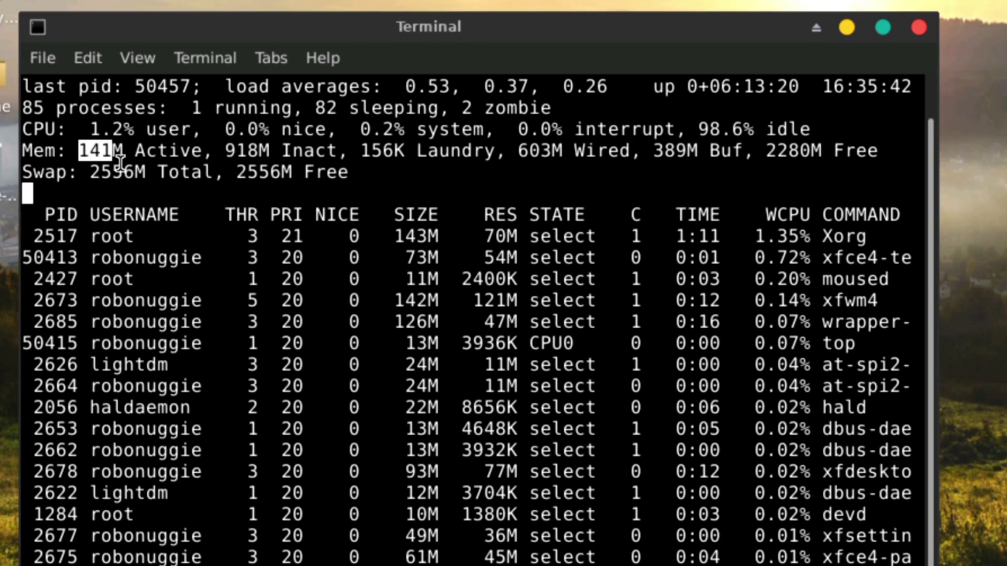
click(145, 168)
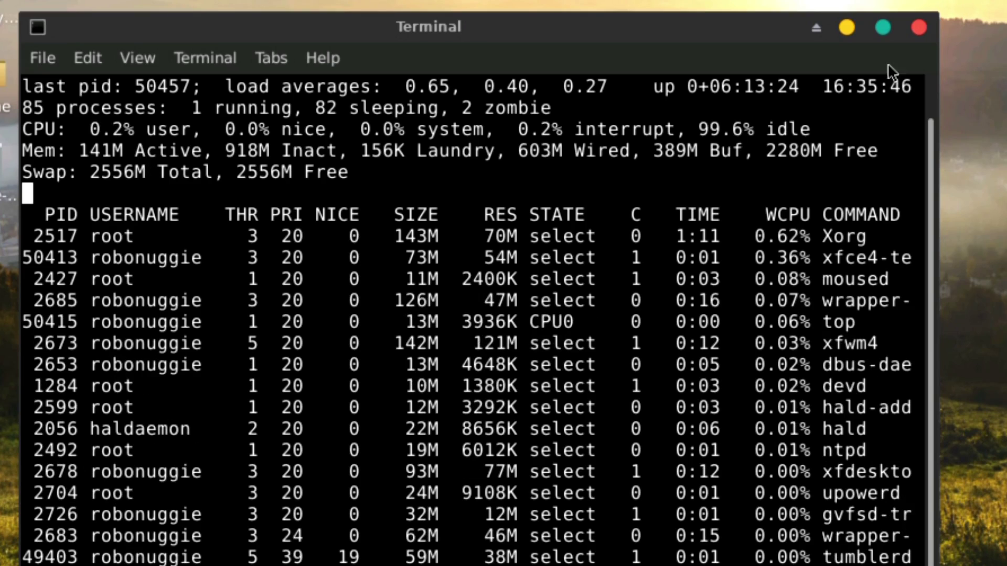
click(926, 28)
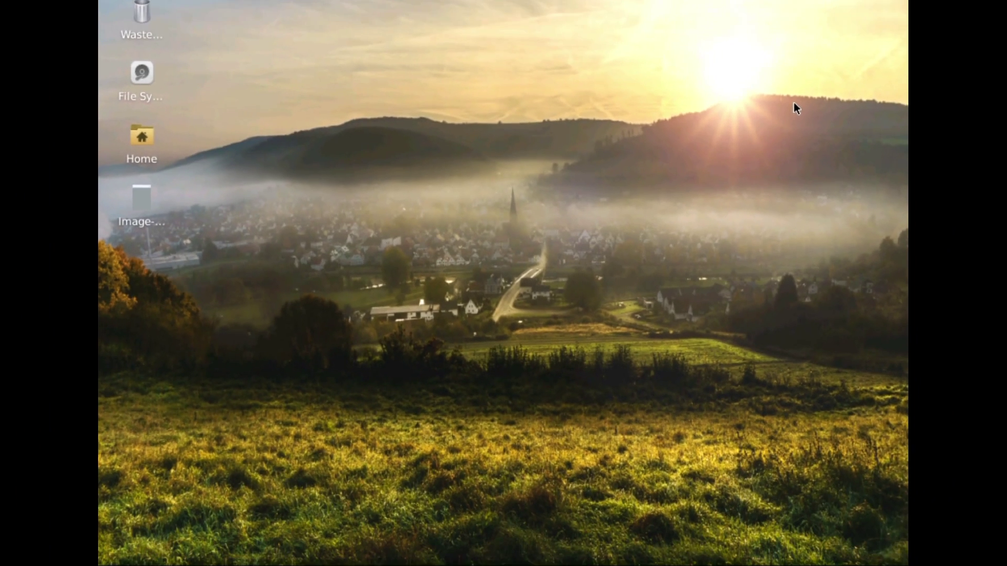